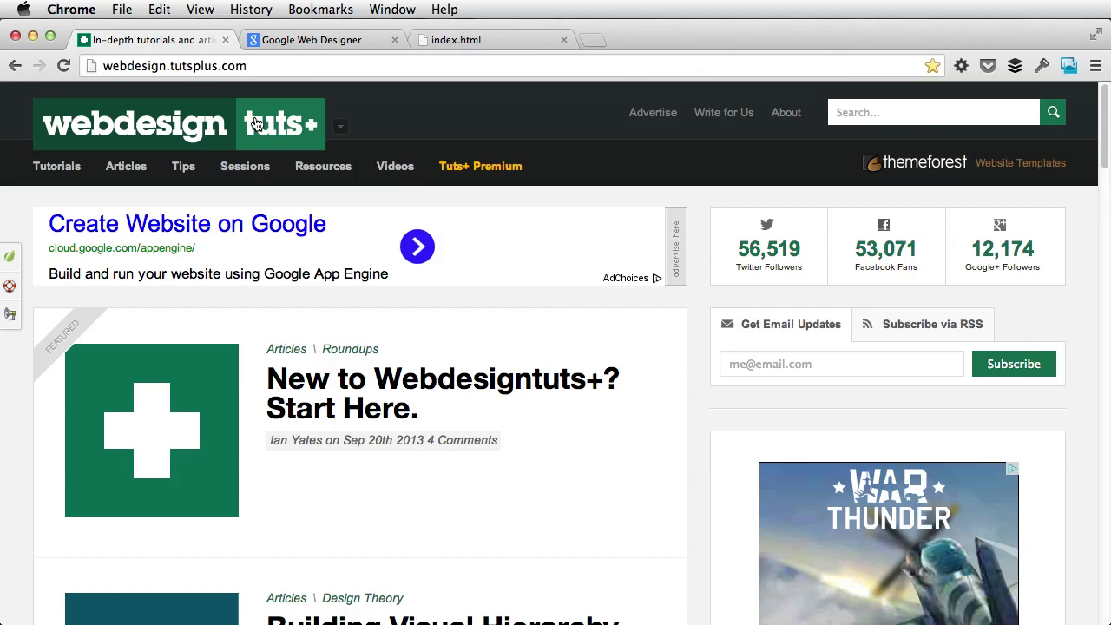
- Bring up the Google Web Designer page in Chrome, scroll through it, and end back at the top headline
{"action": "left_click", "coordinate": [295, 40]}
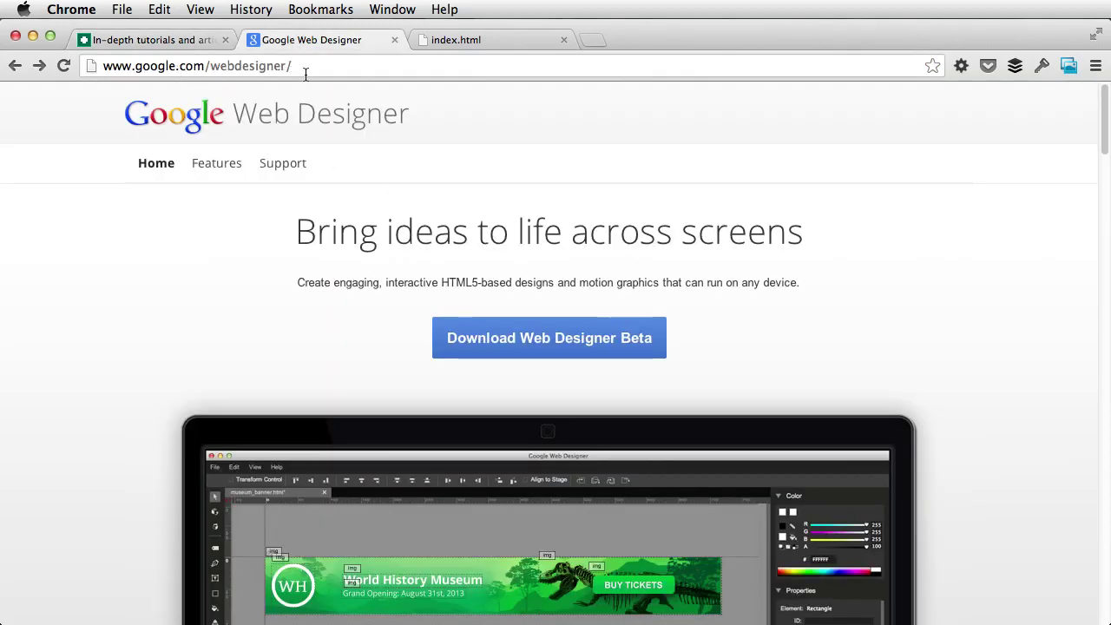
{"action": "scroll", "coordinate": [706, 246], "scroll_direction": "down", "scroll_amount": 1}
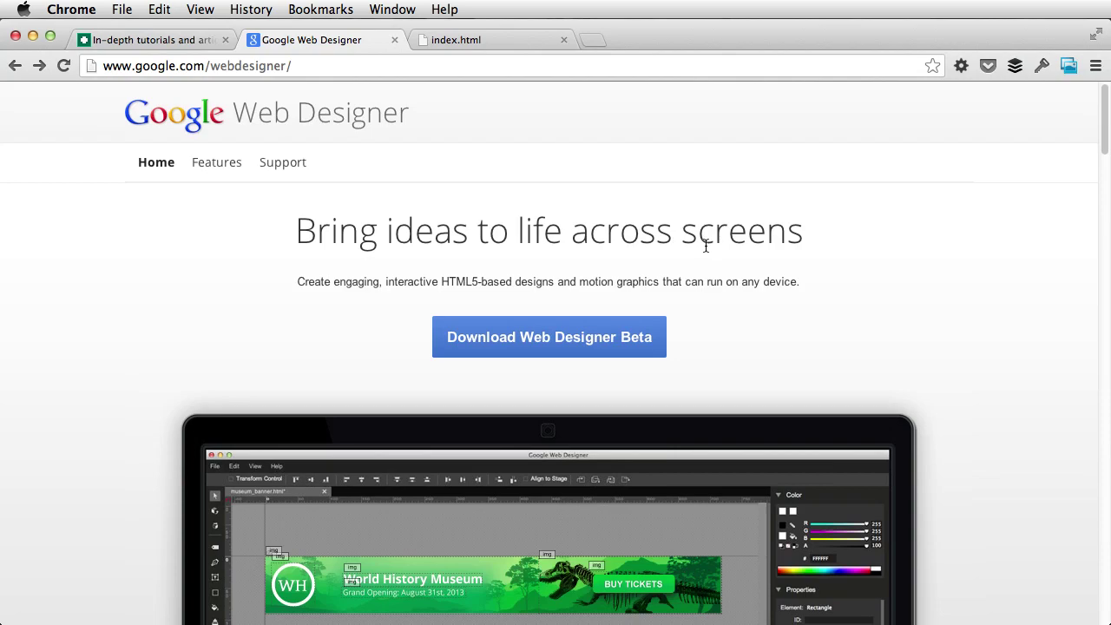
{"action": "scroll", "coordinate": [706, 247], "scroll_direction": "down", "scroll_amount": 10}
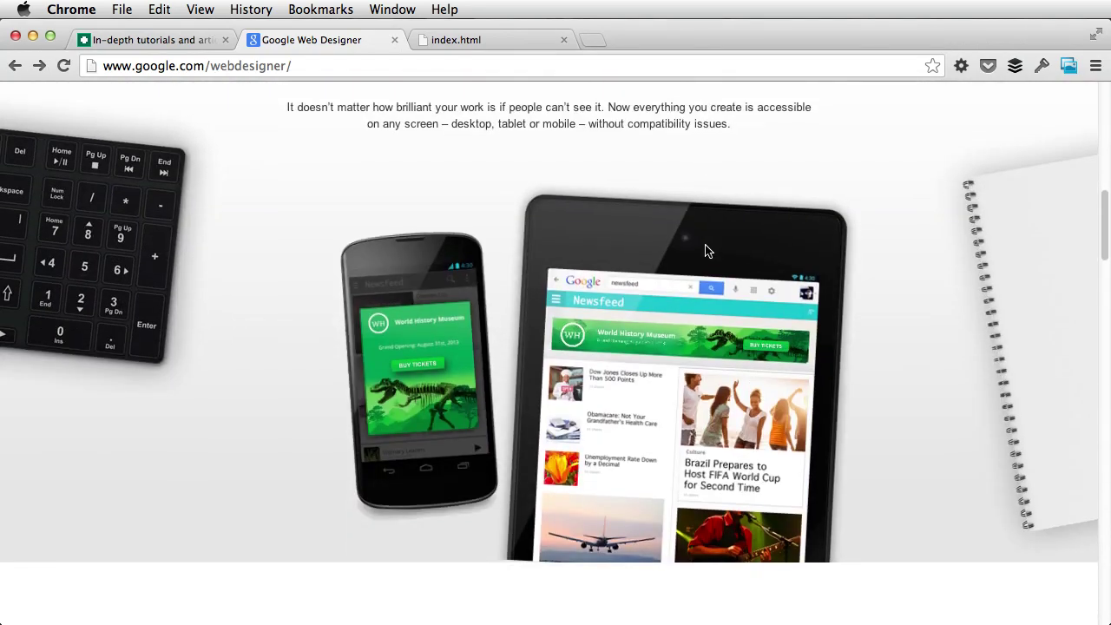
{"action": "scroll", "coordinate": [705, 250], "scroll_direction": "up", "scroll_amount": 10}
{"action": "scroll", "coordinate": [705, 250], "scroll_direction": "down", "scroll_amount": 3}
{"action": "scroll", "coordinate": [705, 250], "scroll_direction": "up", "scroll_amount": 3}
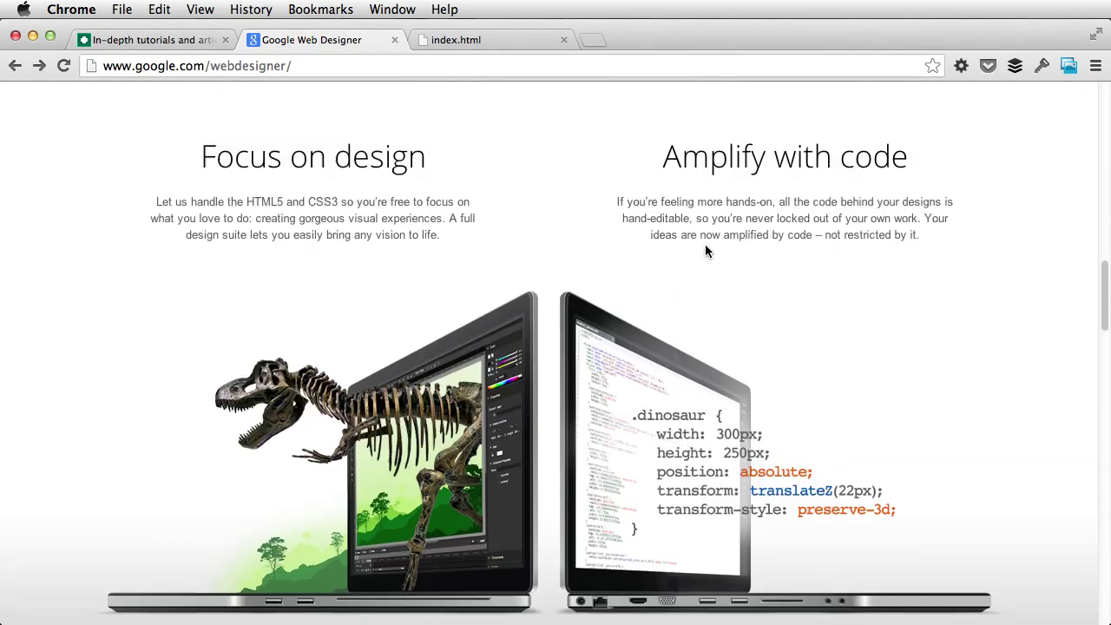
{"action": "scroll", "coordinate": [704, 249], "scroll_direction": "down", "scroll_amount": 10}
{"action": "scroll", "coordinate": [705, 249], "scroll_direction": "up", "scroll_amount": 15}
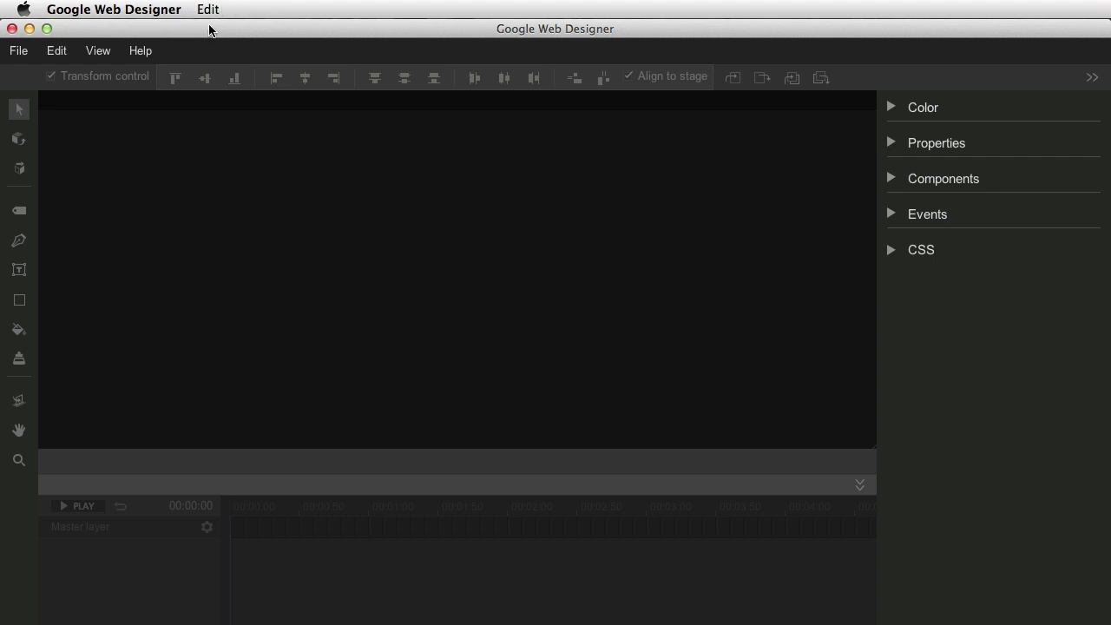
- Create a new 300 x 250 banner file named test from File > New file
{"action": "left_click", "coordinate": [16, 55]}
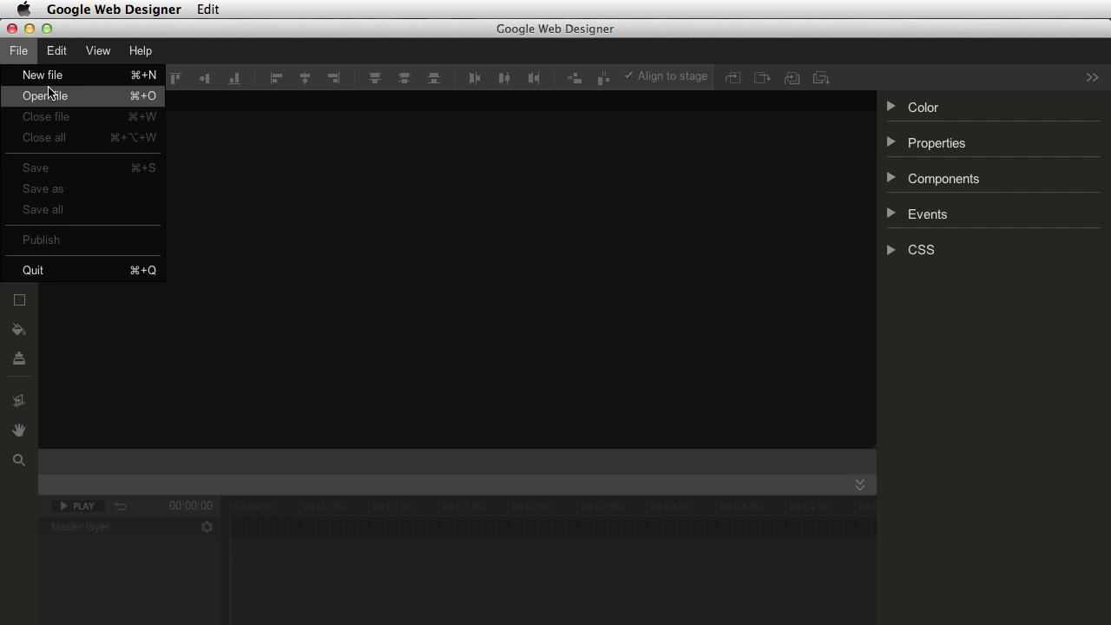
{"action": "left_click", "coordinate": [49, 76]}
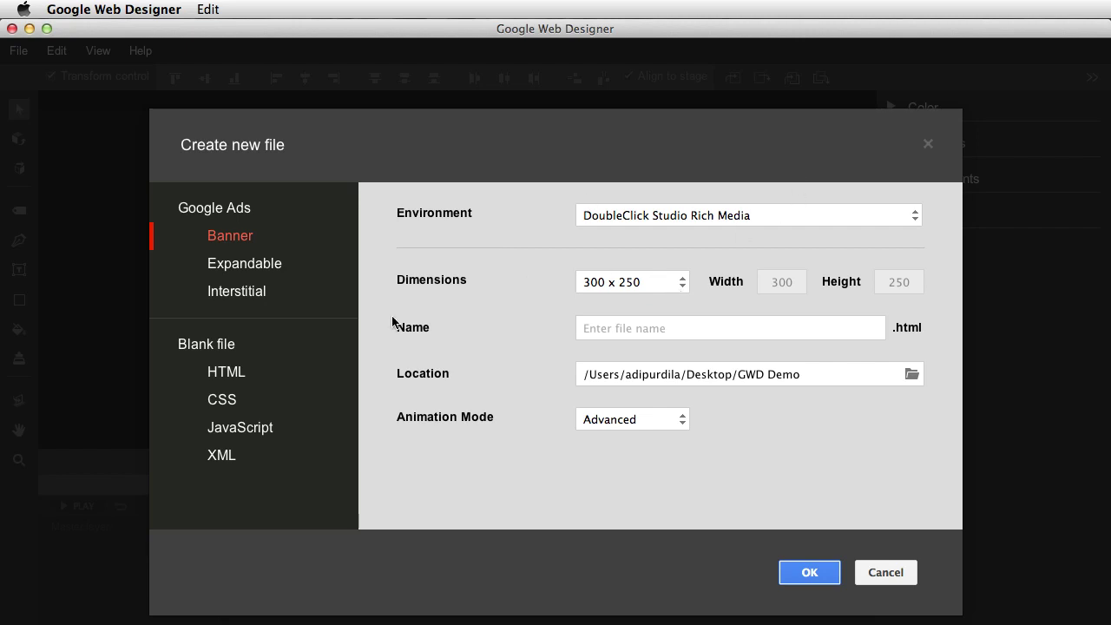
{"action": "left_click", "coordinate": [814, 574]}
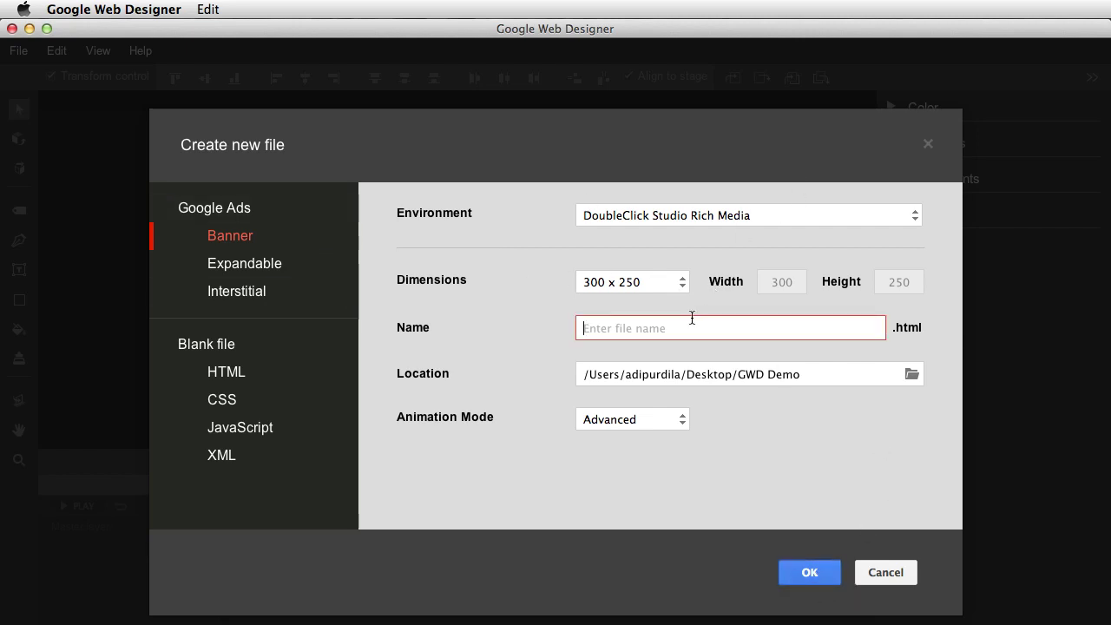
{"action": "type", "text": "test"}
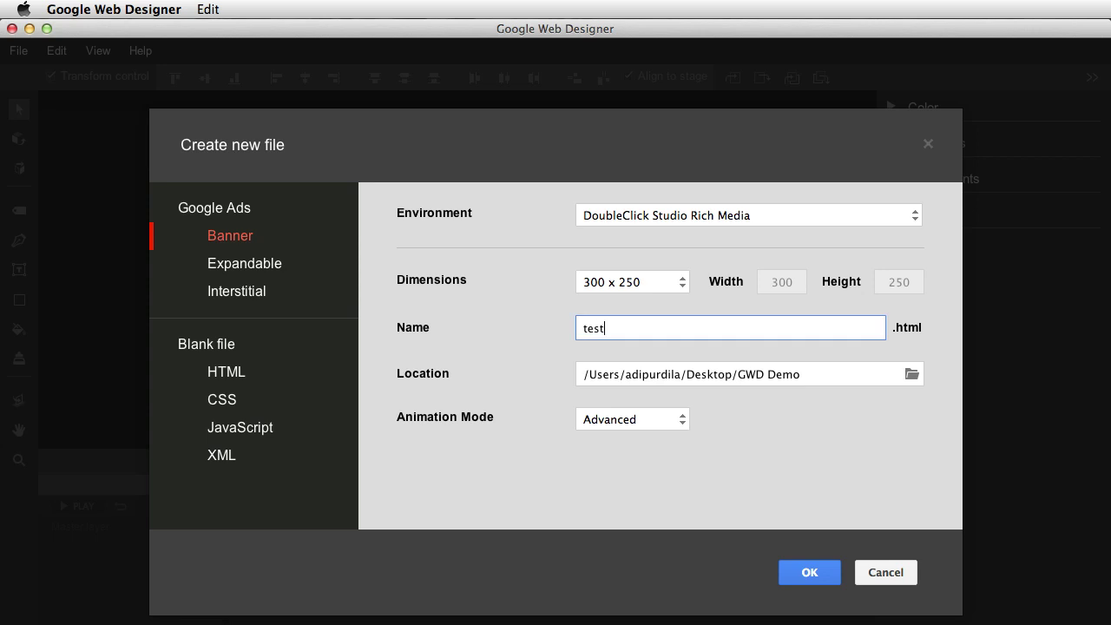
{"action": "left_click", "coordinate": [803, 580]}
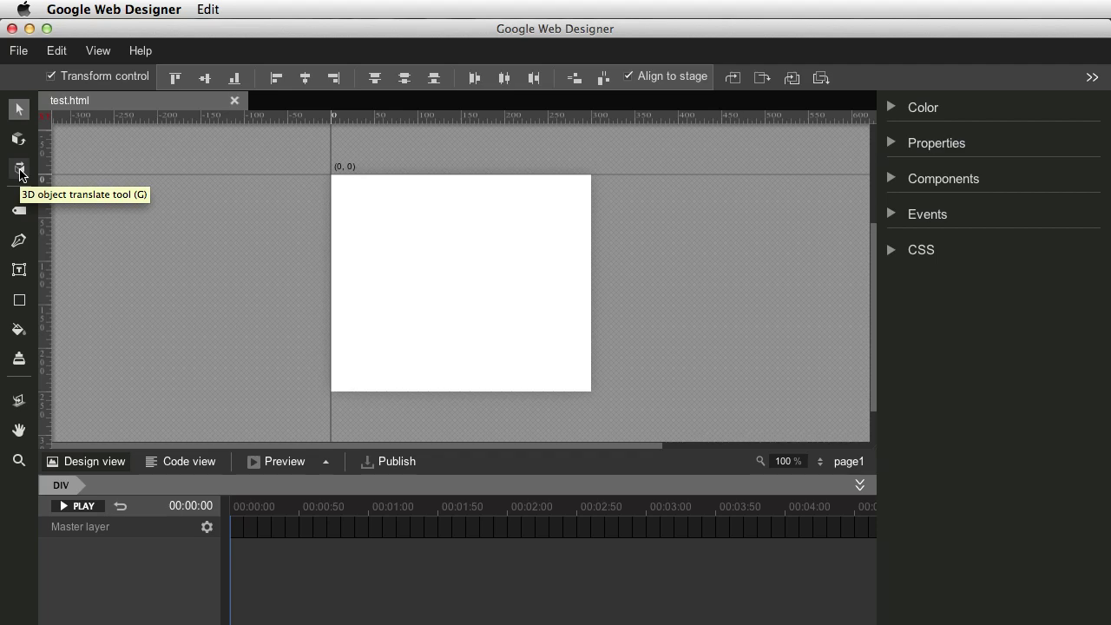
- Pick the Tag tool and choose the Custom element (<>) option to insert a div
{"action": "left_click", "coordinate": [19, 213]}
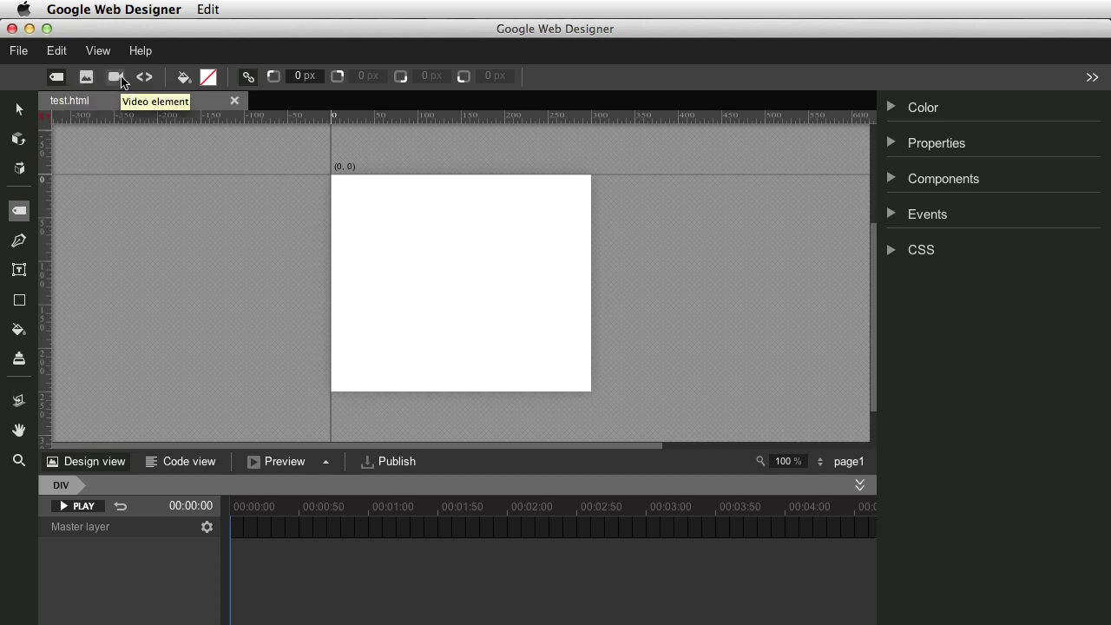
{"action": "left_click", "coordinate": [144, 77]}
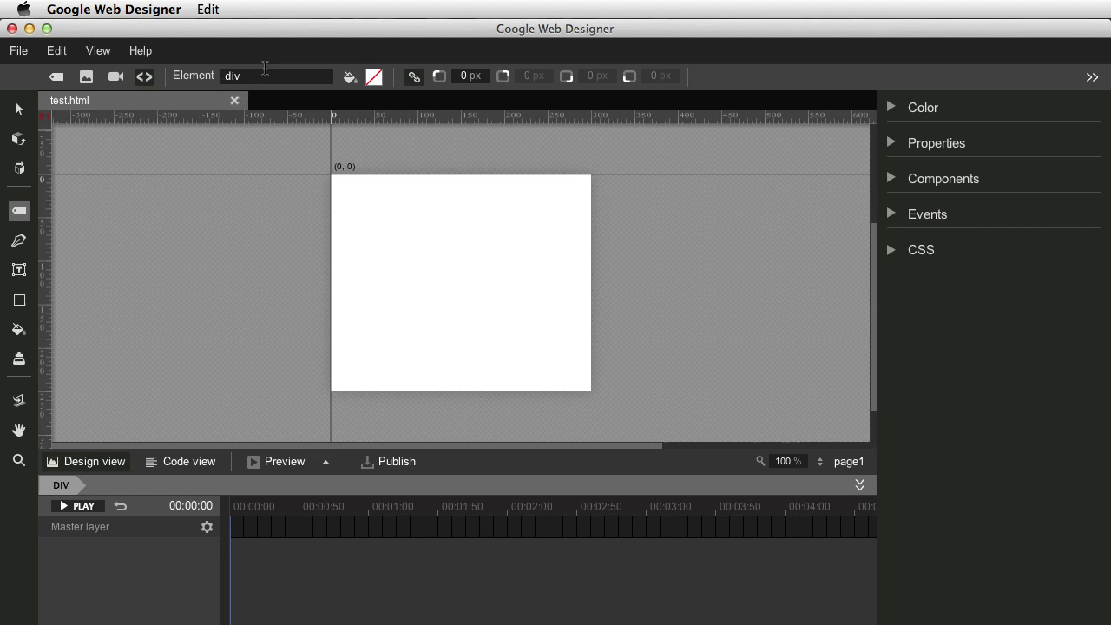
- Draw a freehand curved path on the stage with the Pen tool using five anchors
{"action": "left_click", "coordinate": [21, 243]}
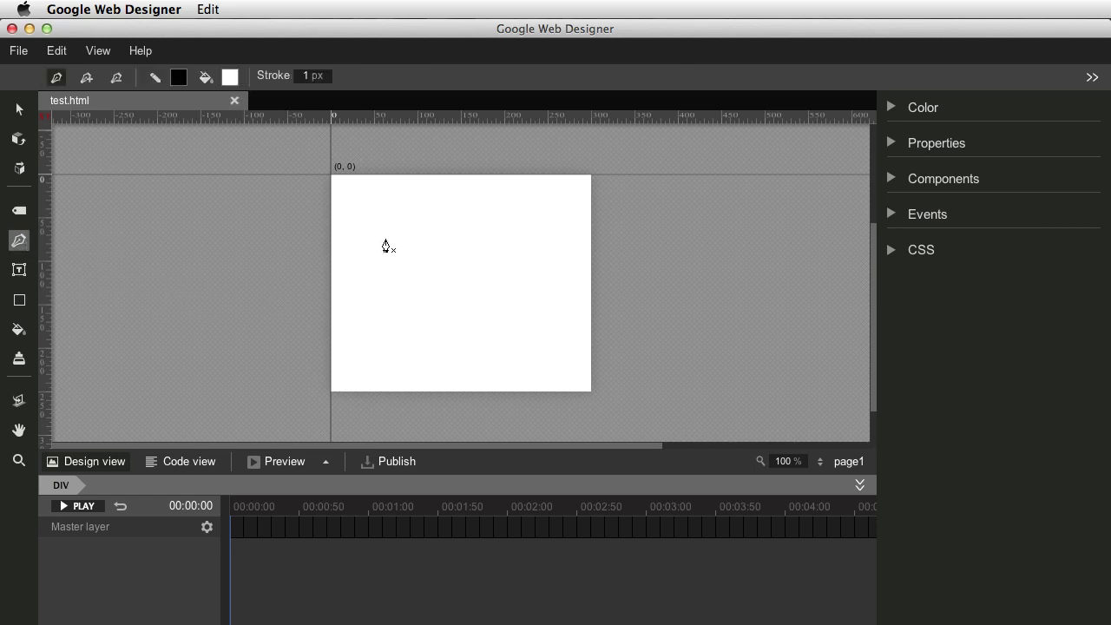
{"action": "left_click_drag", "start_coordinate": [374, 207], "coordinate": [379, 286]}
{"action": "left_click_drag", "start_coordinate": [446, 237], "coordinate": [477, 223]}
{"action": "left_click_drag", "start_coordinate": [494, 288], "coordinate": [442, 354]}
{"action": "left_click_drag", "start_coordinate": [364, 307], "coordinate": [408, 367]}
{"action": "left_click_drag", "start_coordinate": [528, 330], "coordinate": [582, 263]}
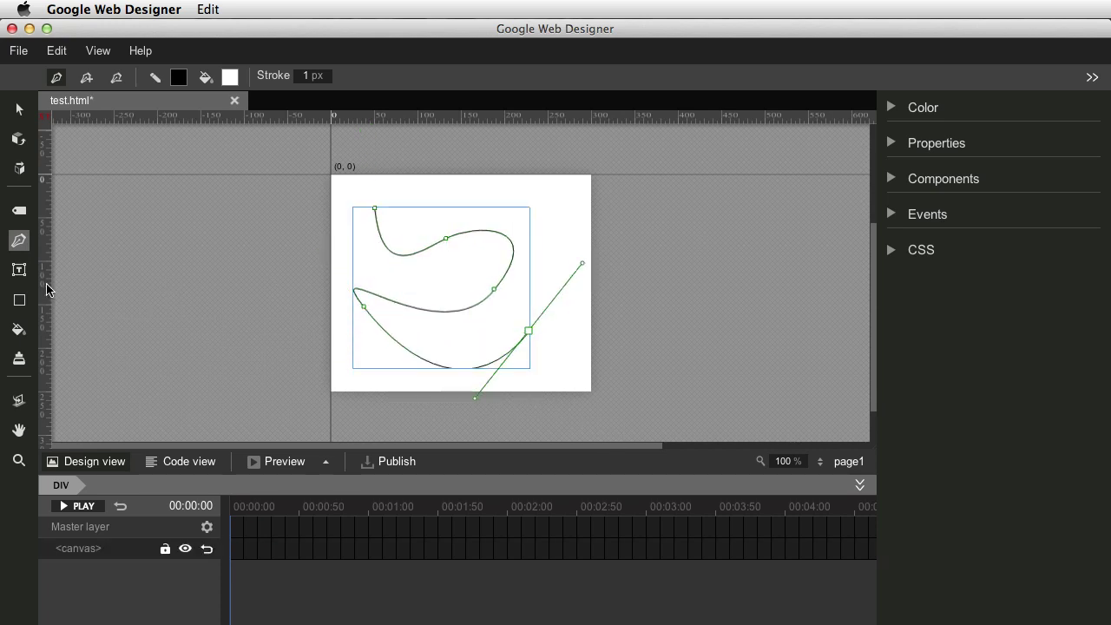
- Draw a 153 x 147 rectangle over the stage's right edge, then try the Fill and Stroke tools
{"action": "left_click", "coordinate": [23, 272]}
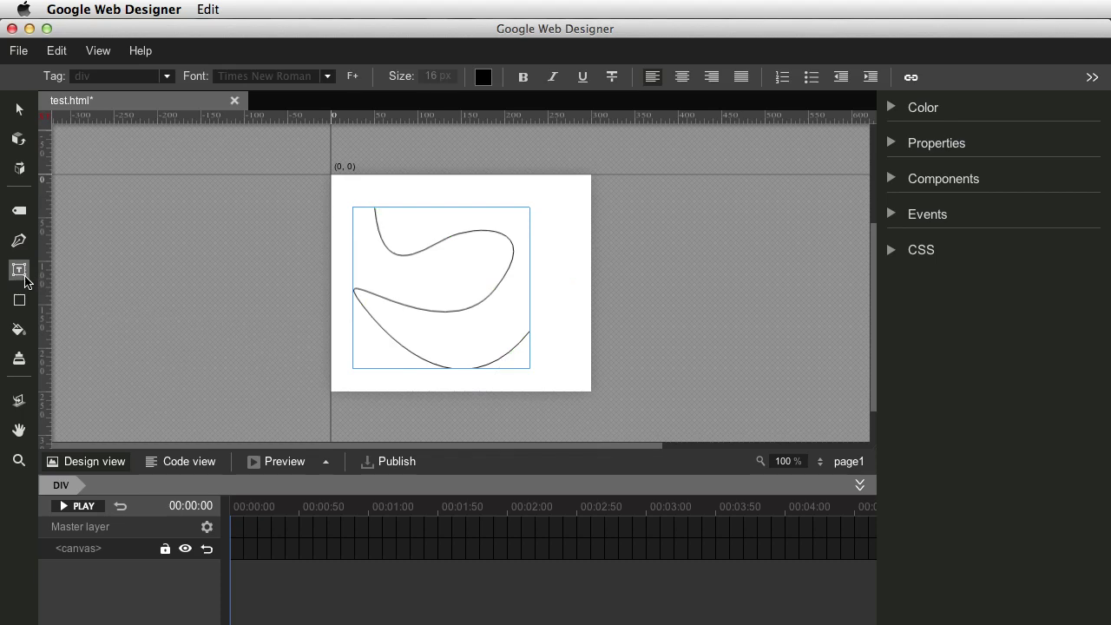
{"action": "left_click", "coordinate": [22, 300]}
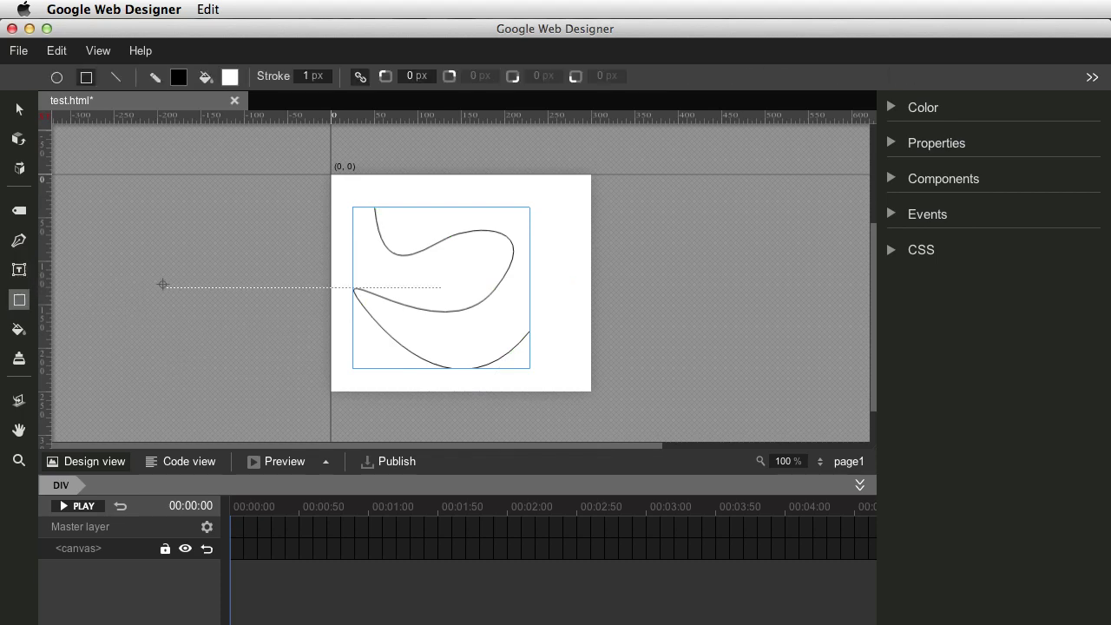
{"action": "left_click_drag", "start_coordinate": [572, 208], "coordinate": [704, 335]}
{"action": "left_click", "coordinate": [18, 329]}
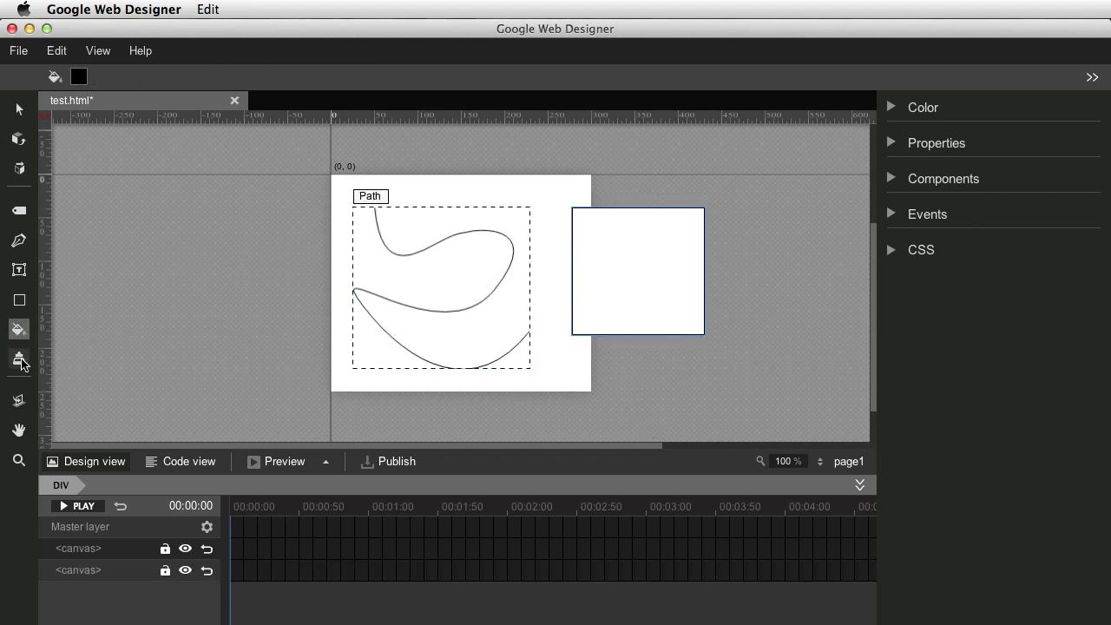
{"action": "left_click", "coordinate": [20, 358]}
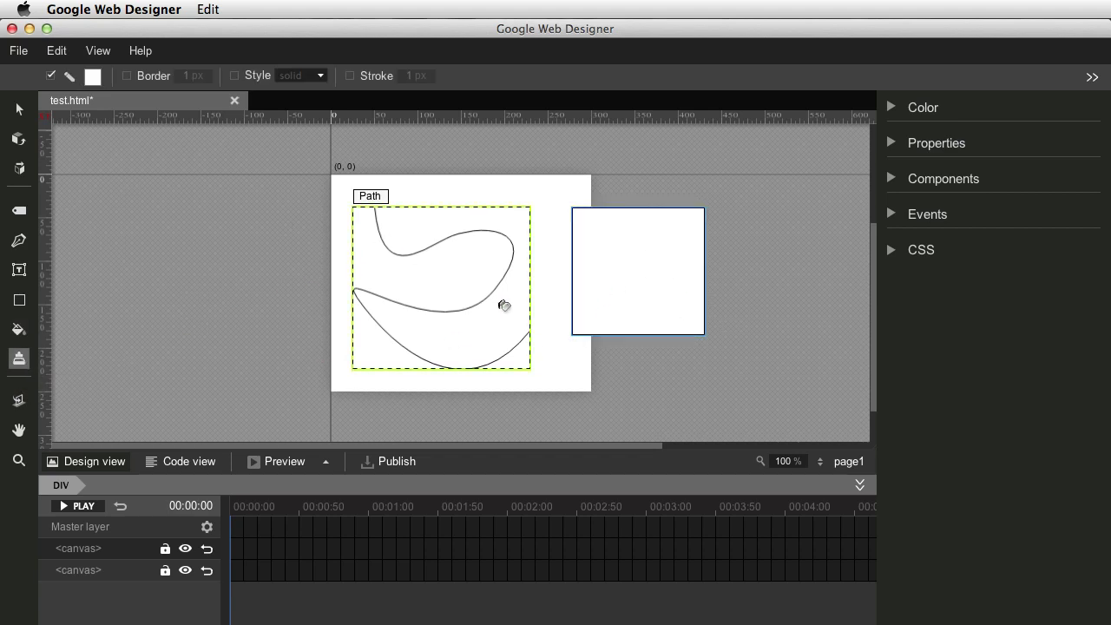
- Tilt the stage in 3D with the stage rotate tool and pan the view with the Hand tool
{"action": "left_click", "coordinate": [17, 401]}
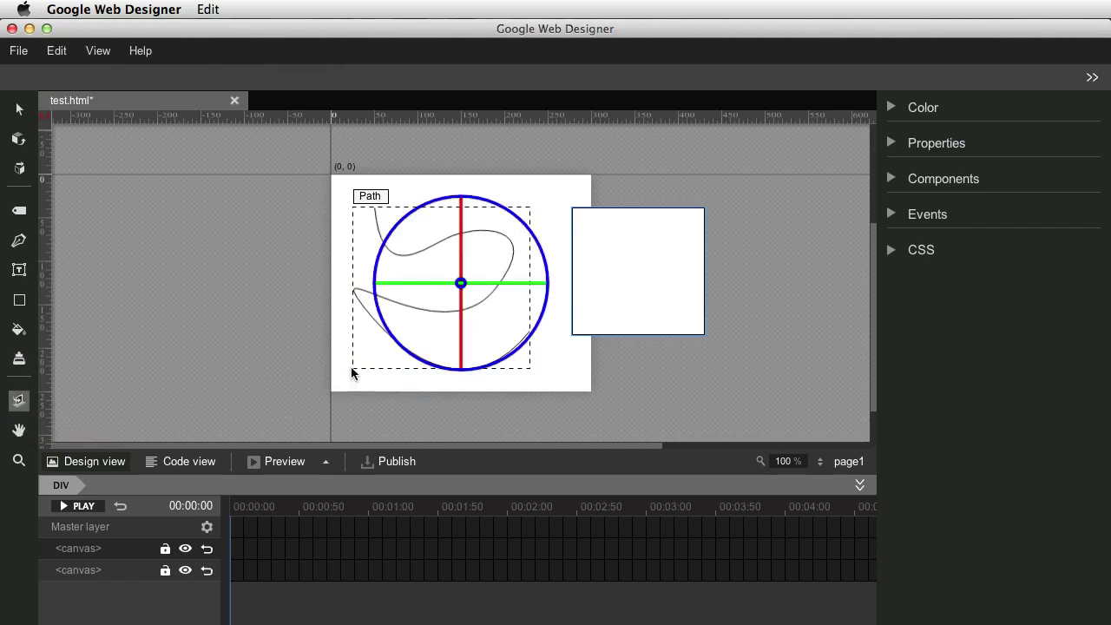
{"action": "left_click_drag", "start_coordinate": [459, 281], "coordinate": [284, 344]}
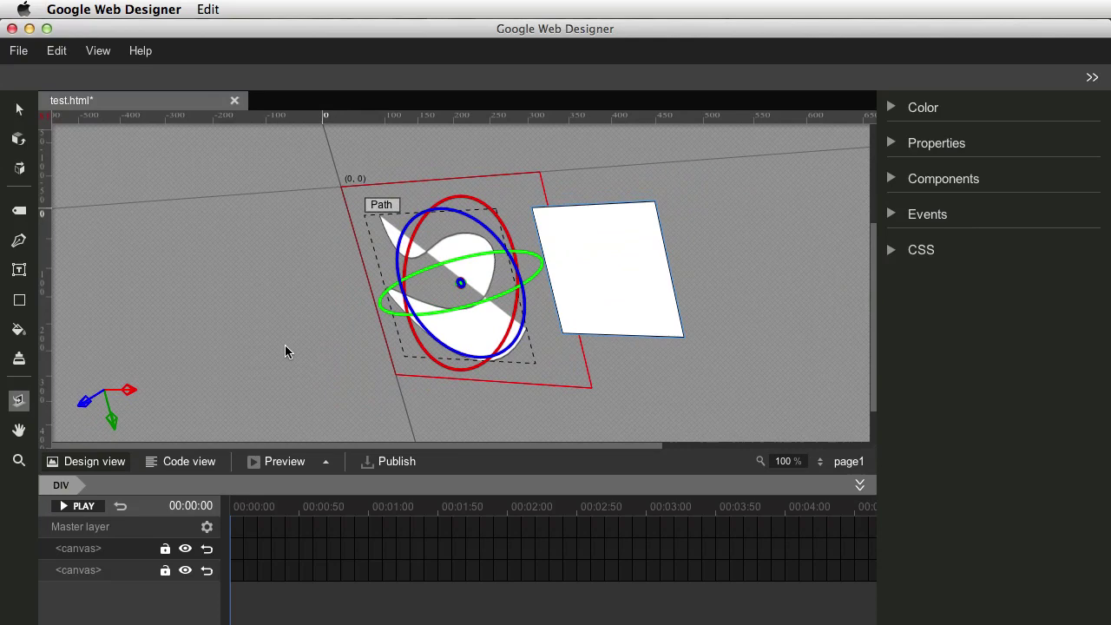
{"action": "left_click", "coordinate": [19, 431]}
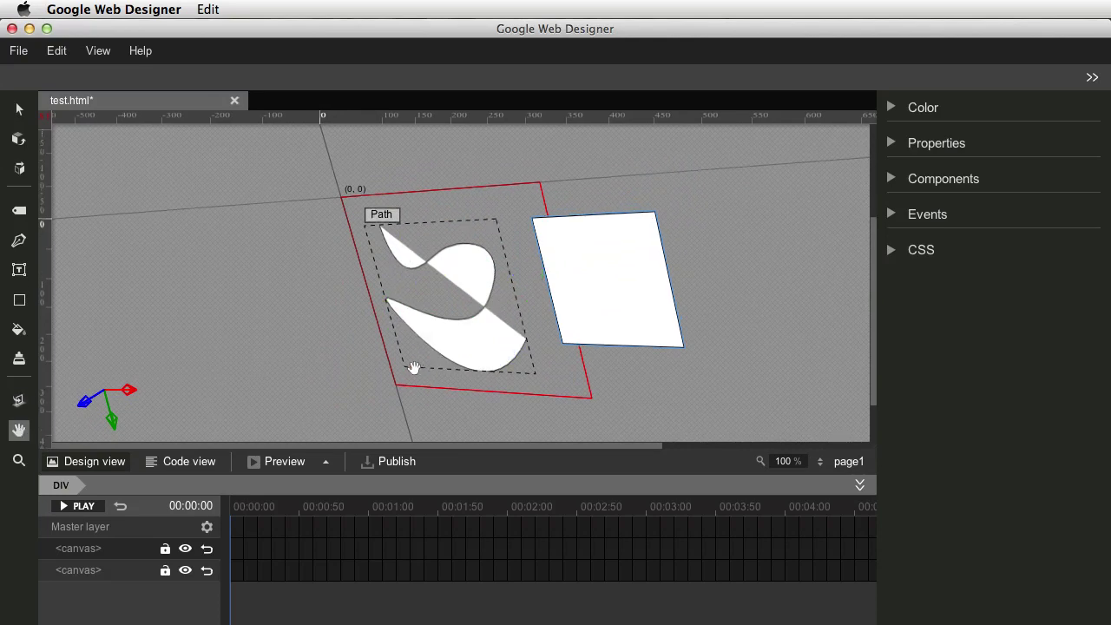
{"action": "left_click_drag", "start_coordinate": [411, 367], "coordinate": [438, 366]}
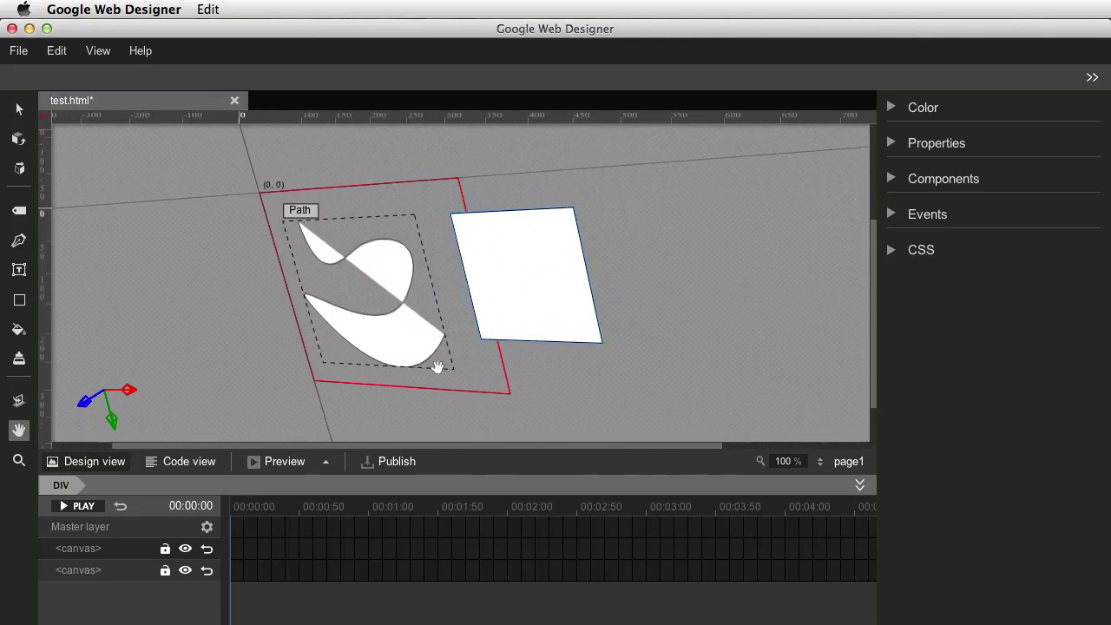
- Zoom in on the curved path, then reset the zoom to 100% and select the Selection tool
{"action": "left_click", "coordinate": [19, 460]}
{"action": "left_click_drag", "start_coordinate": [379, 297], "coordinate": [457, 346]}
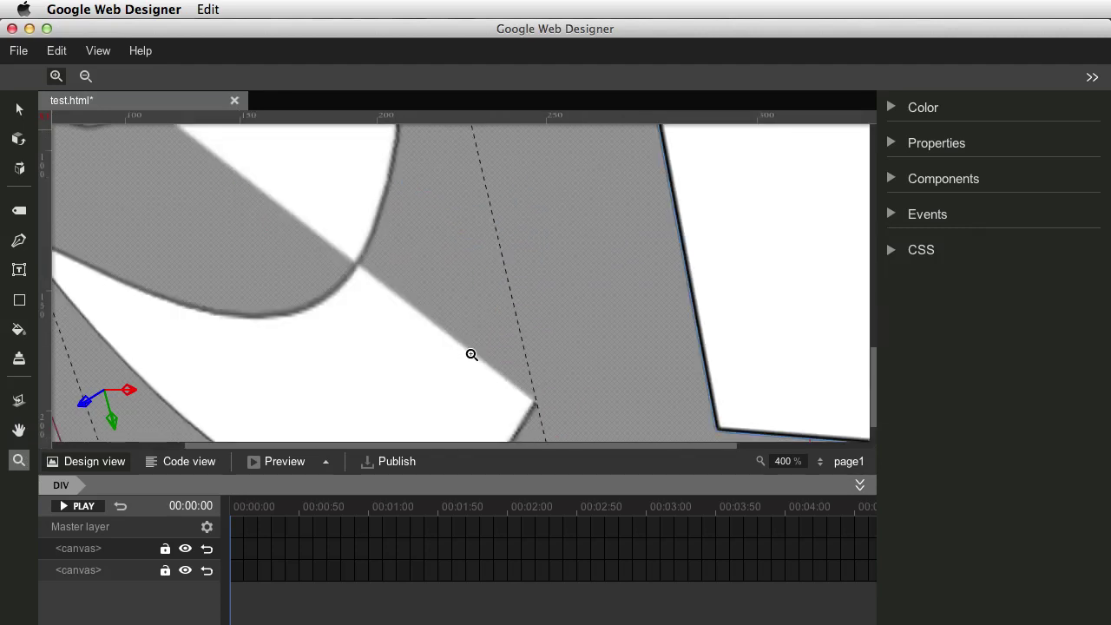
{"action": "left_click", "coordinate": [785, 464]}
{"action": "type", "text": "100"}
{"action": "key", "text": "Return"}
{"action": "left_click", "coordinate": [19, 109]}
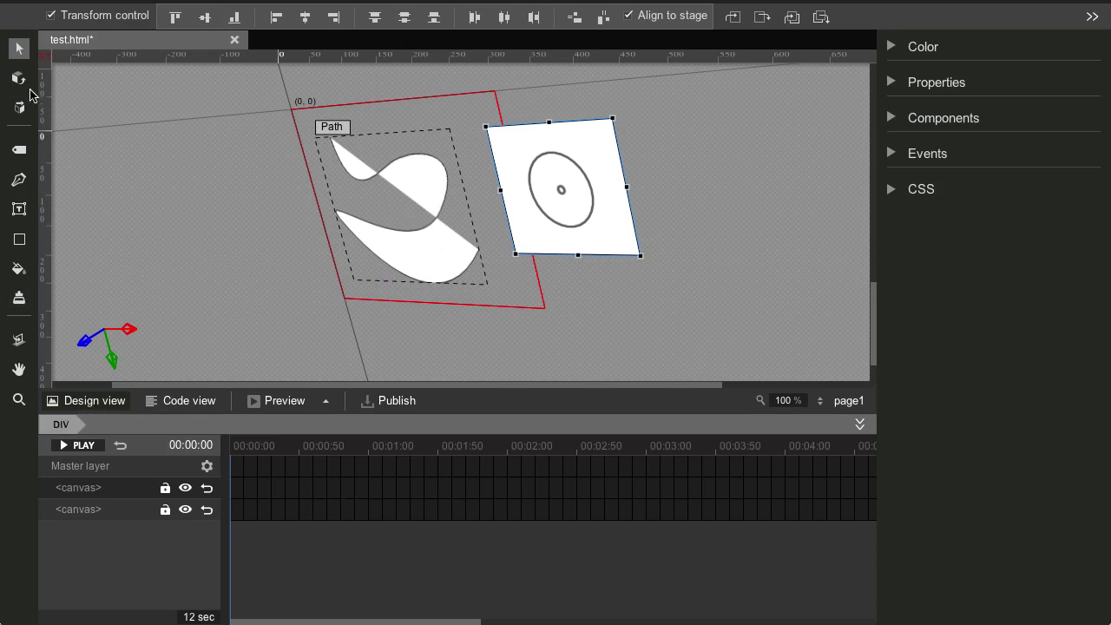
- Move the curved path onto the rectangle, browse the HTML source in Code view, and list preview browsers
{"action": "left_click_drag", "start_coordinate": [416, 257], "coordinate": [344, 274]}
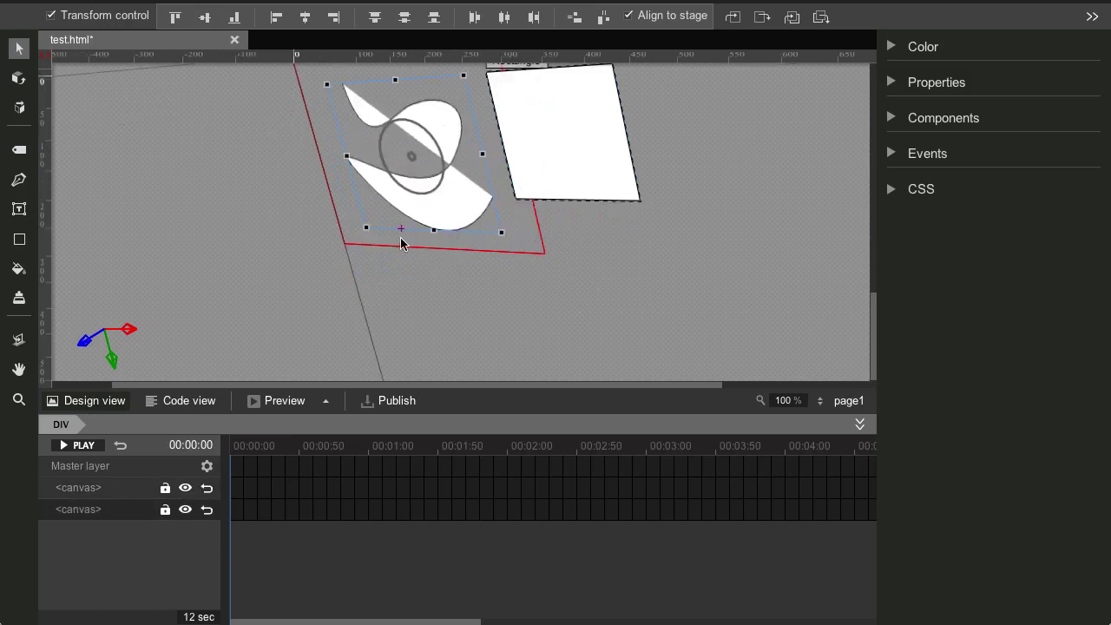
{"action": "left_click", "coordinate": [186, 398]}
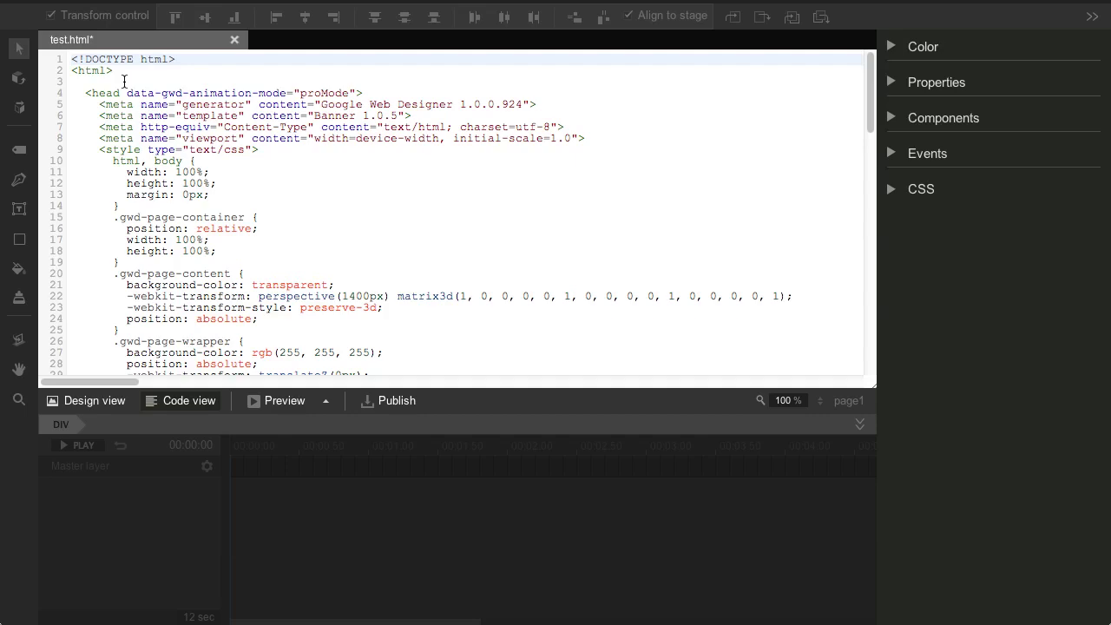
{"action": "left_click_drag", "start_coordinate": [111, 70], "coordinate": [321, 254]}
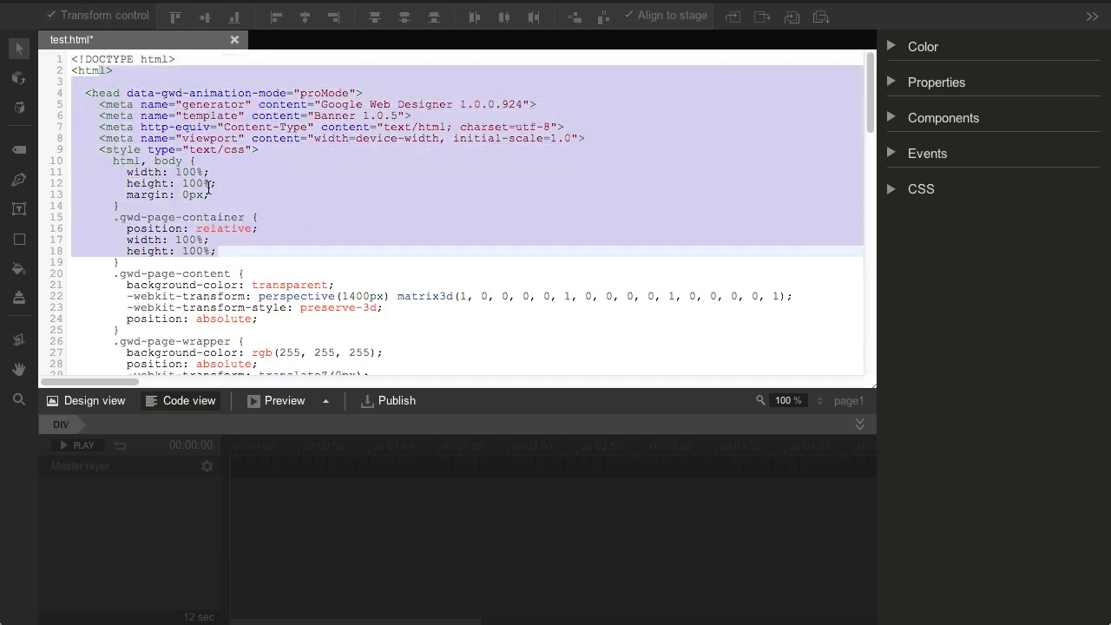
{"action": "scroll", "coordinate": [208, 186], "scroll_direction": "down", "scroll_amount": 20}
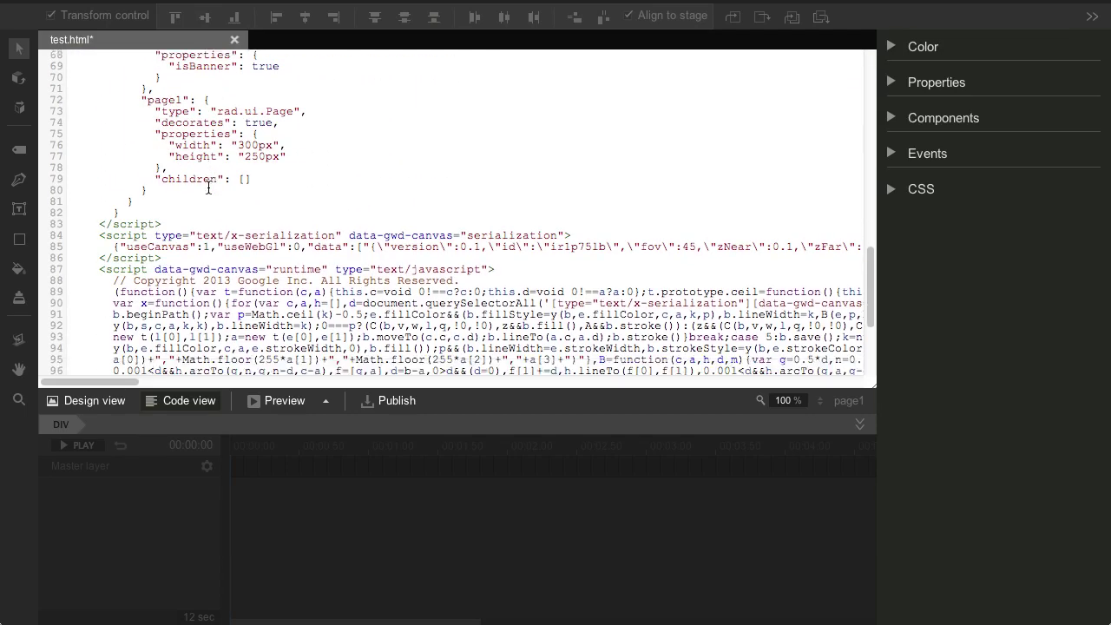
{"action": "scroll", "coordinate": [208, 187], "scroll_direction": "down", "scroll_amount": 5}
{"action": "left_click", "coordinate": [325, 400]}
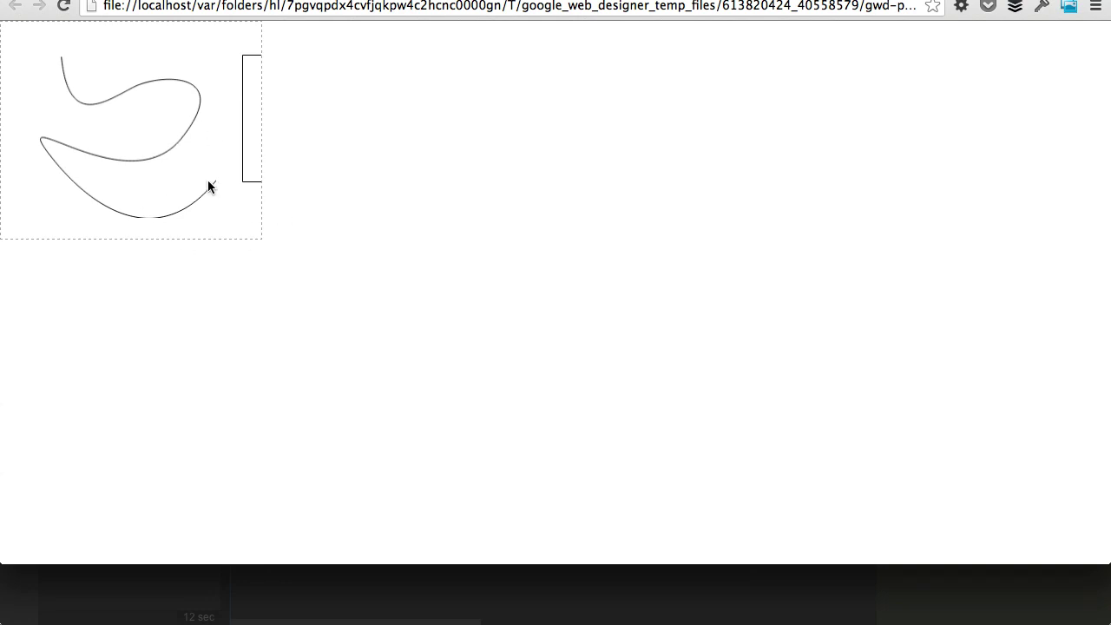
- Close the Chrome preview, publish the banner, and return to Design view
{"action": "key", "text": "super+w"}
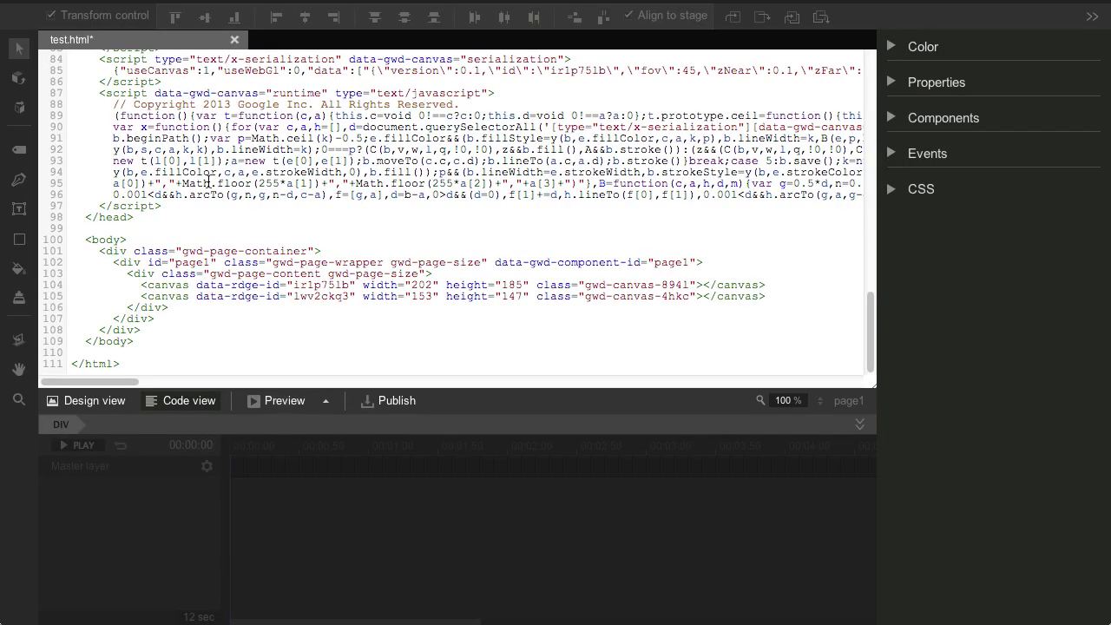
{"action": "left_click", "coordinate": [399, 405]}
{"action": "left_click", "coordinate": [109, 403]}
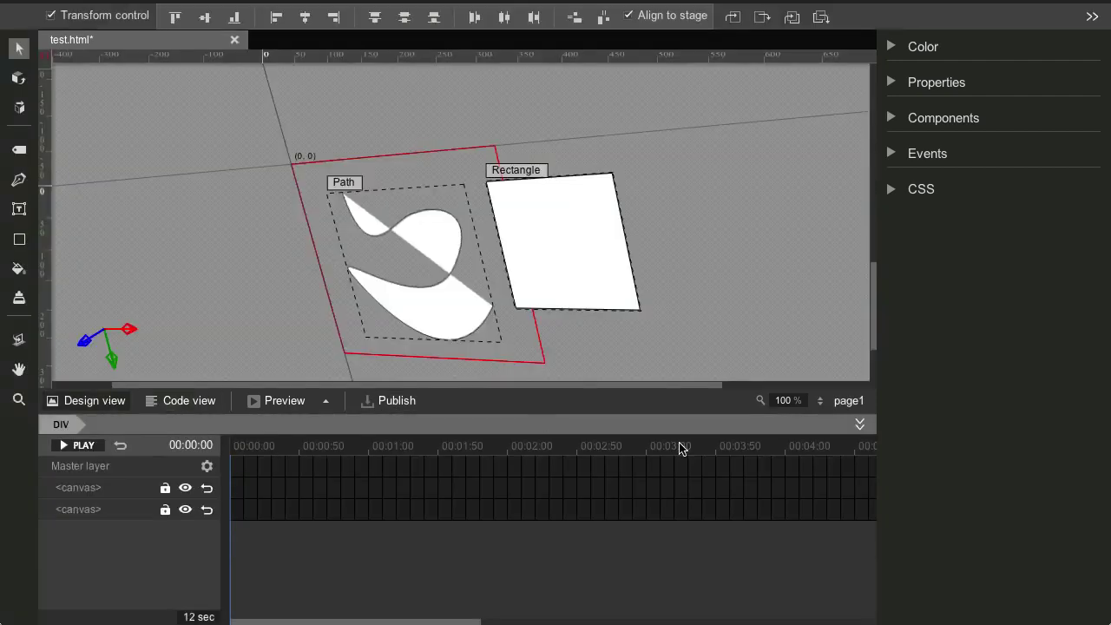
- Collapse and restore the timeline, then hide and restore the side panels
{"action": "left_click", "coordinate": [859, 423]}
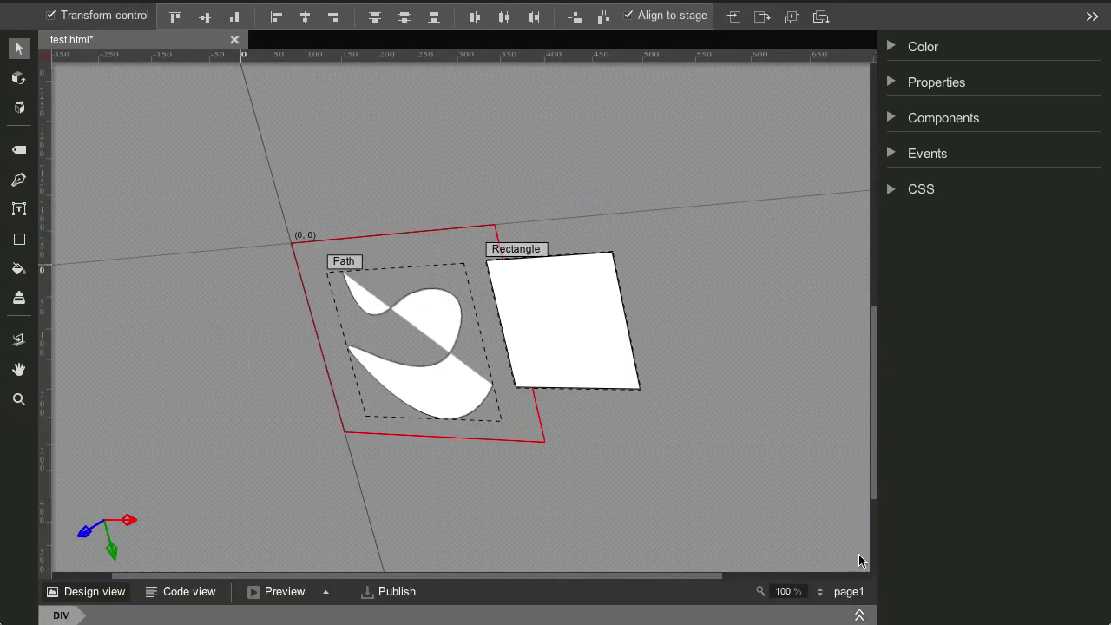
{"action": "left_click", "coordinate": [859, 615]}
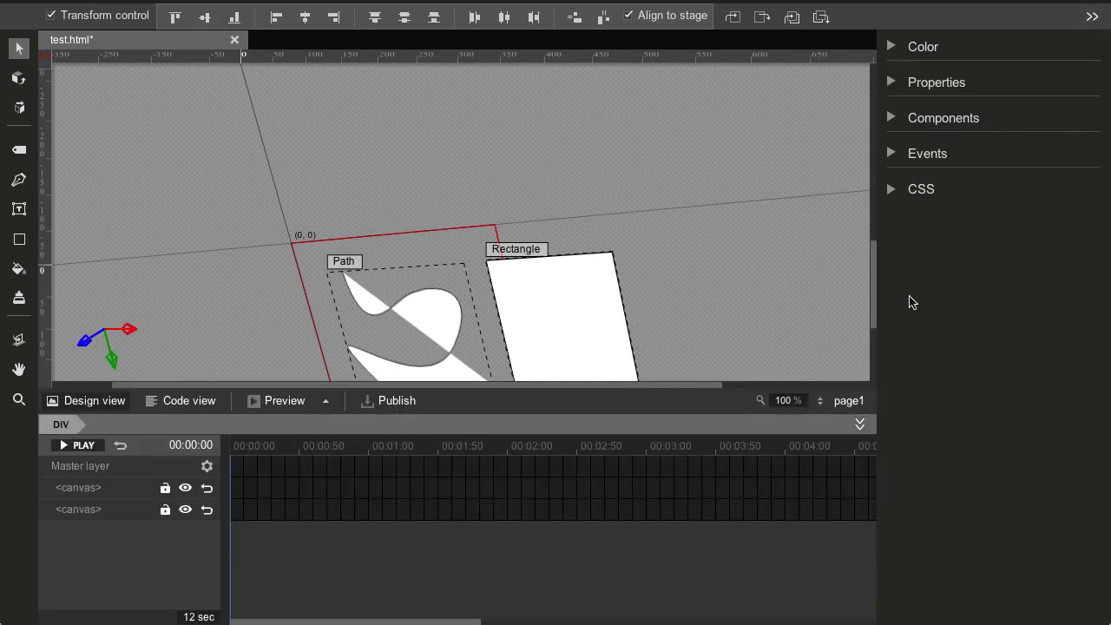
{"action": "left_click", "coordinate": [1092, 17]}
{"action": "left_click", "coordinate": [1091, 16]}
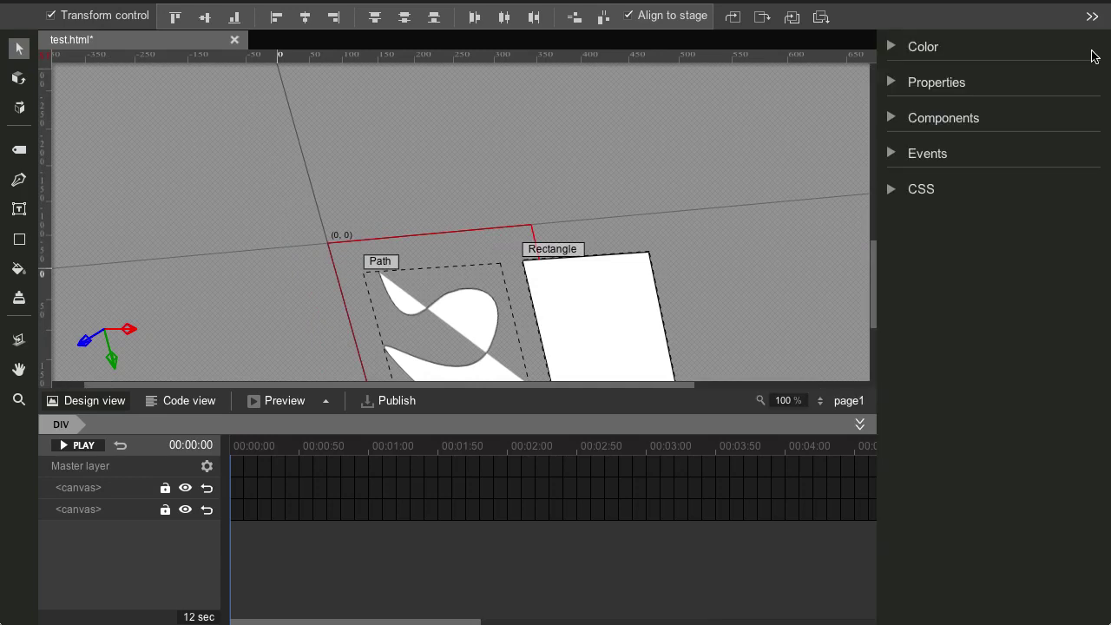
- Expand the Color, Properties and Components sections, then collapse Color and Properties again
{"action": "scroll", "coordinate": [822, 204], "scroll_direction": "down", "scroll_amount": 3}
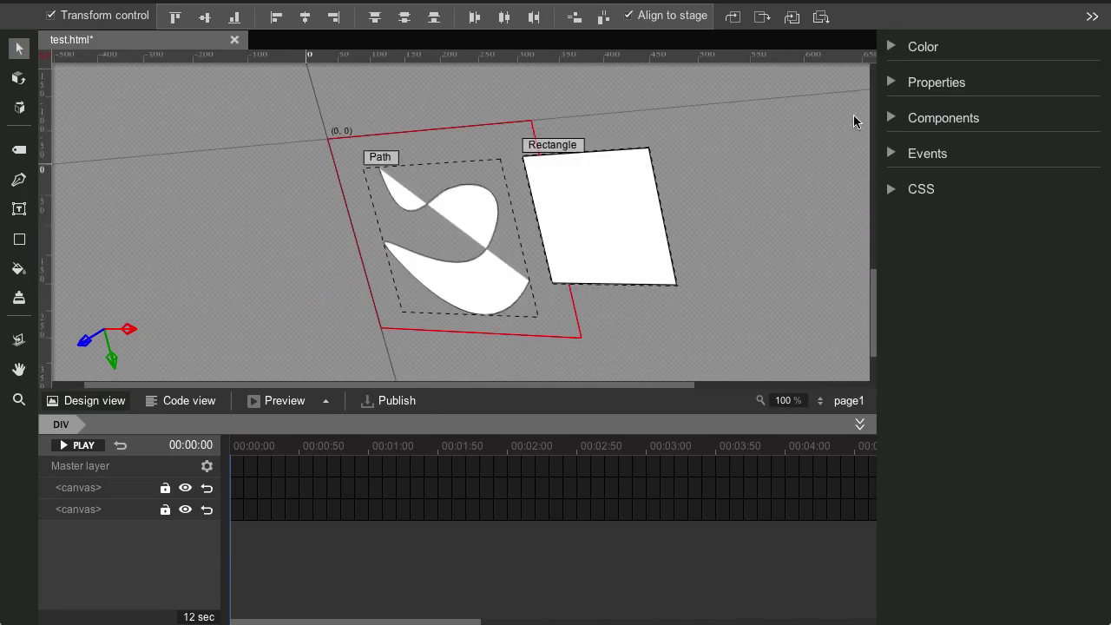
{"action": "left_click", "coordinate": [892, 48]}
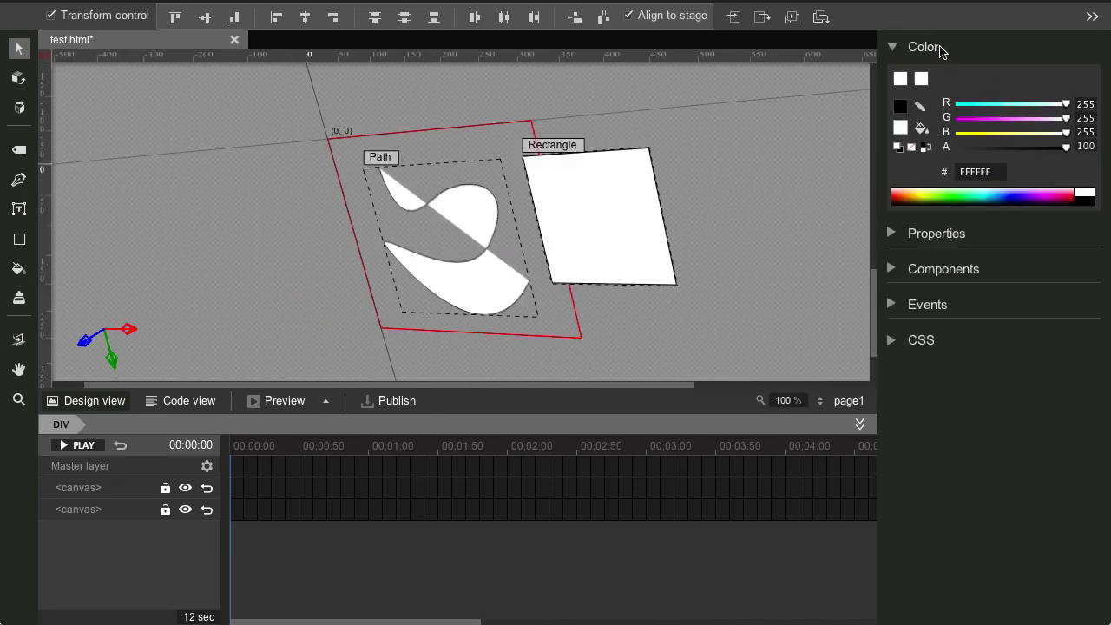
{"action": "left_click", "coordinate": [897, 240]}
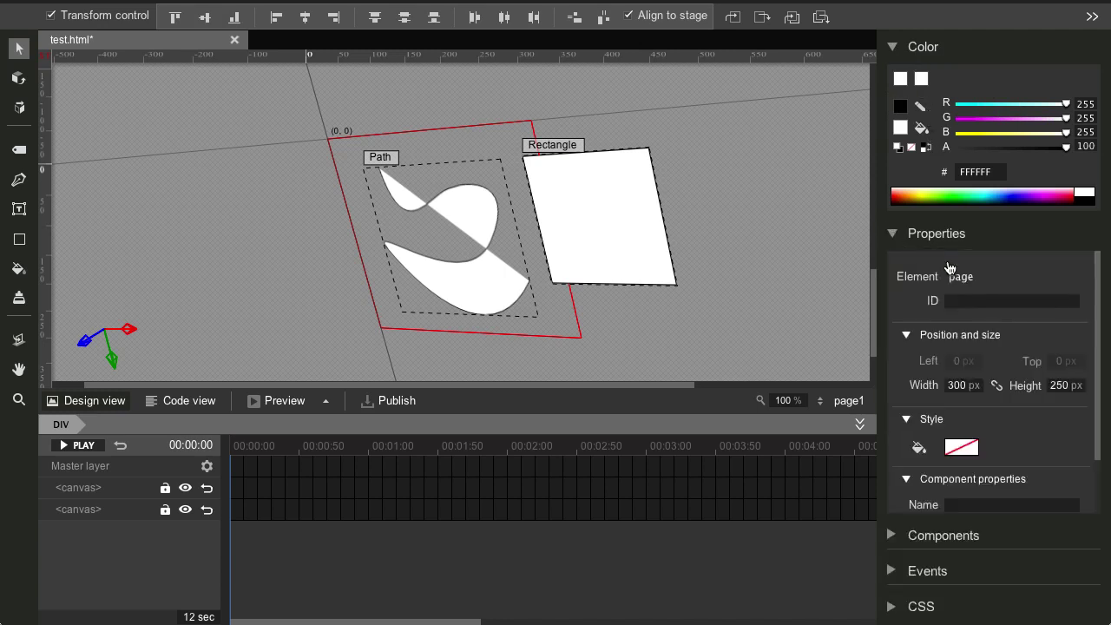
{"action": "scroll", "coordinate": [1012, 319], "scroll_direction": "down", "scroll_amount": 1}
{"action": "scroll", "coordinate": [1012, 319], "scroll_direction": "down", "scroll_amount": 1}
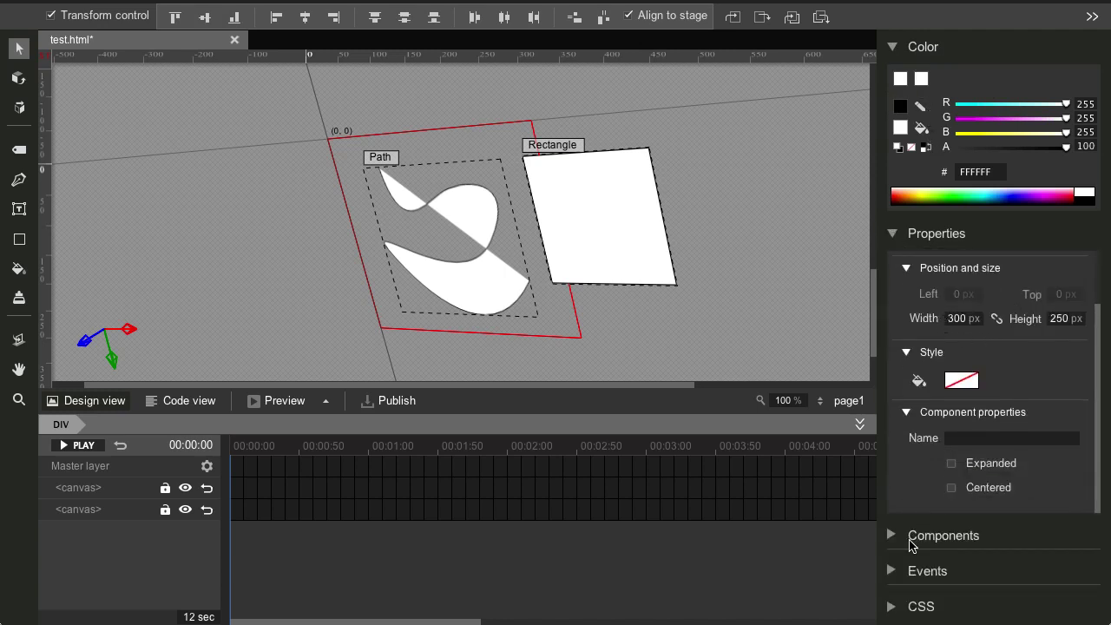
{"action": "left_click", "coordinate": [892, 535]}
{"action": "scroll", "coordinate": [968, 371], "scroll_direction": "down", "scroll_amount": 2}
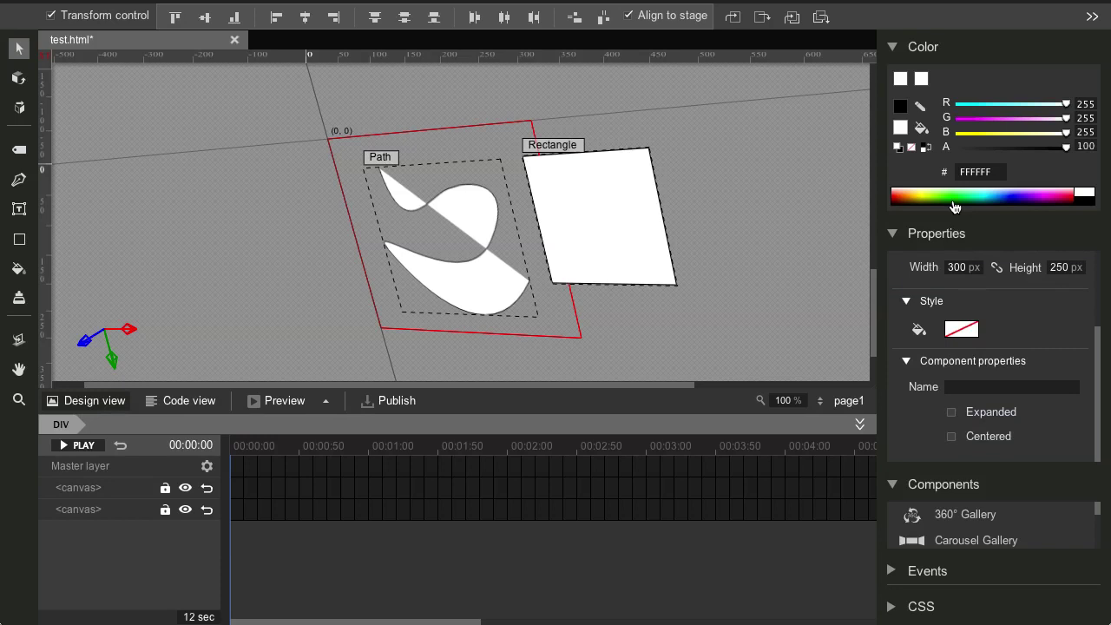
{"action": "left_click", "coordinate": [893, 49]}
{"action": "left_click", "coordinate": [892, 84]}
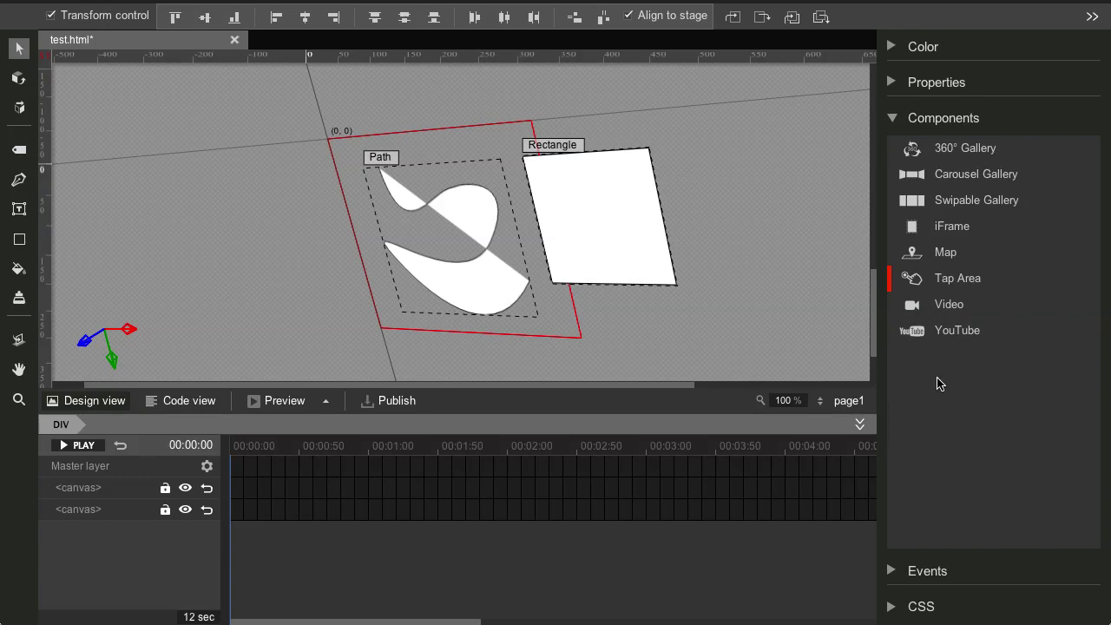
- Expand the Events section in the right panel and collapse the Components list
{"action": "left_click", "coordinate": [892, 570]}
{"action": "left_click", "coordinate": [893, 121]}
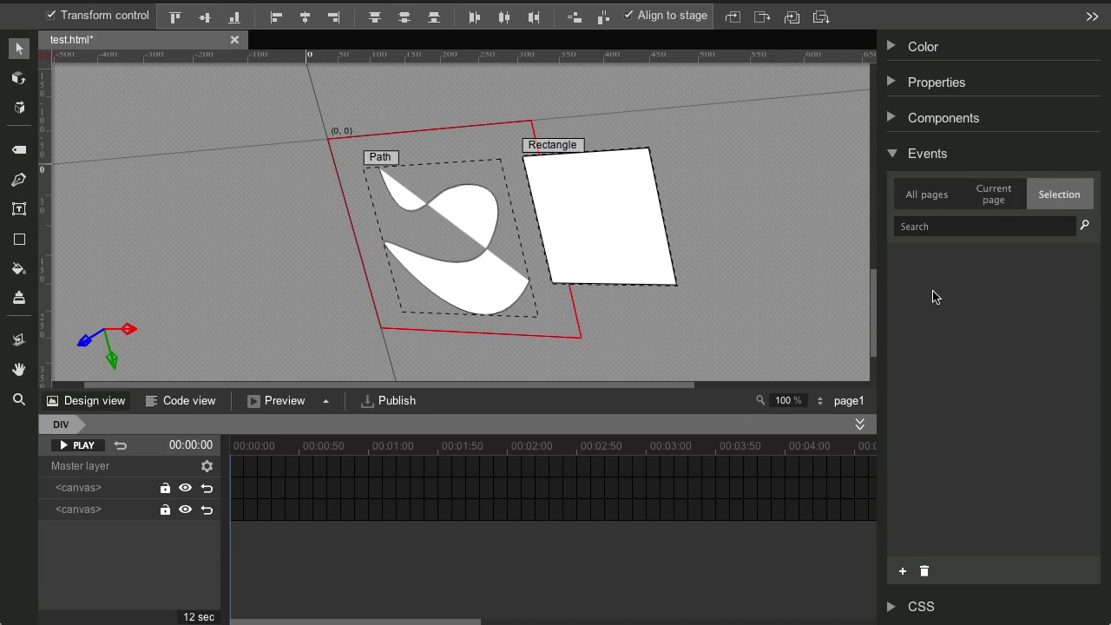
- Show the CSS panel, select and nudge the rectangle, and toggle its width: 153px rule off and on
{"action": "left_click", "coordinate": [895, 607]}
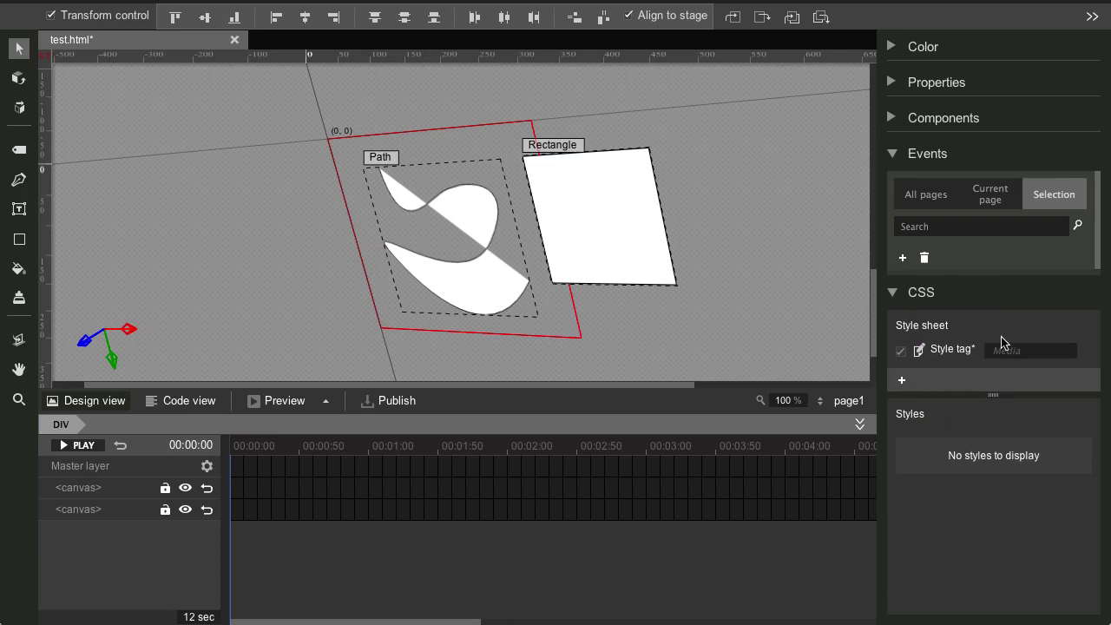
{"action": "left_click", "coordinate": [600, 232]}
{"action": "left_click_drag", "start_coordinate": [622, 272], "coordinate": [509, 279]}
{"action": "scroll", "coordinate": [599, 204], "scroll_direction": "up", "scroll_amount": 3}
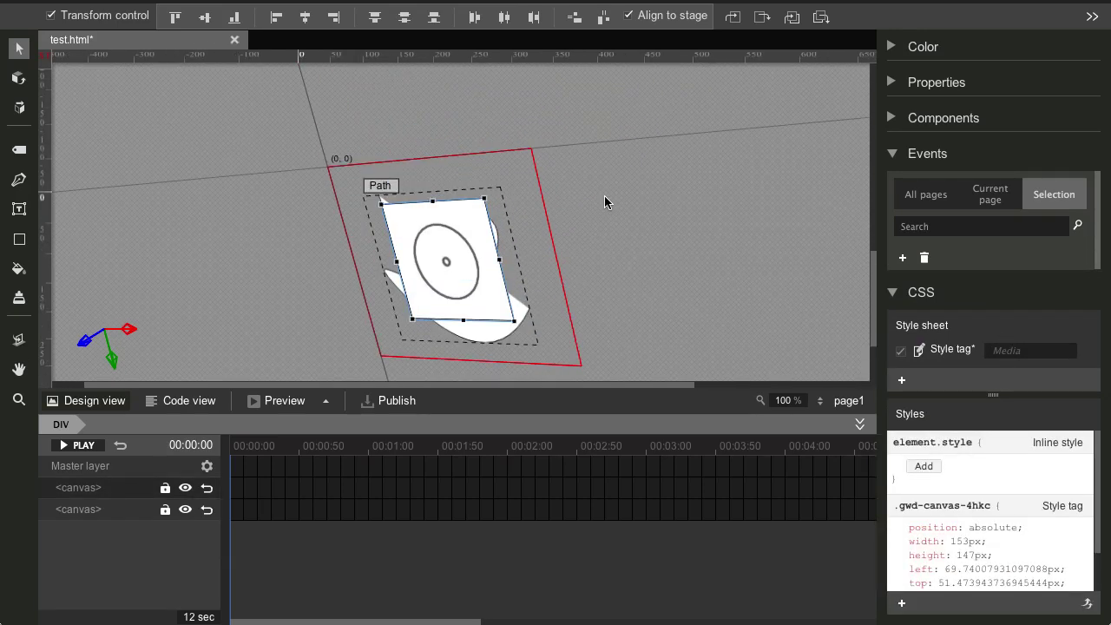
{"action": "left_click", "coordinate": [905, 153]}
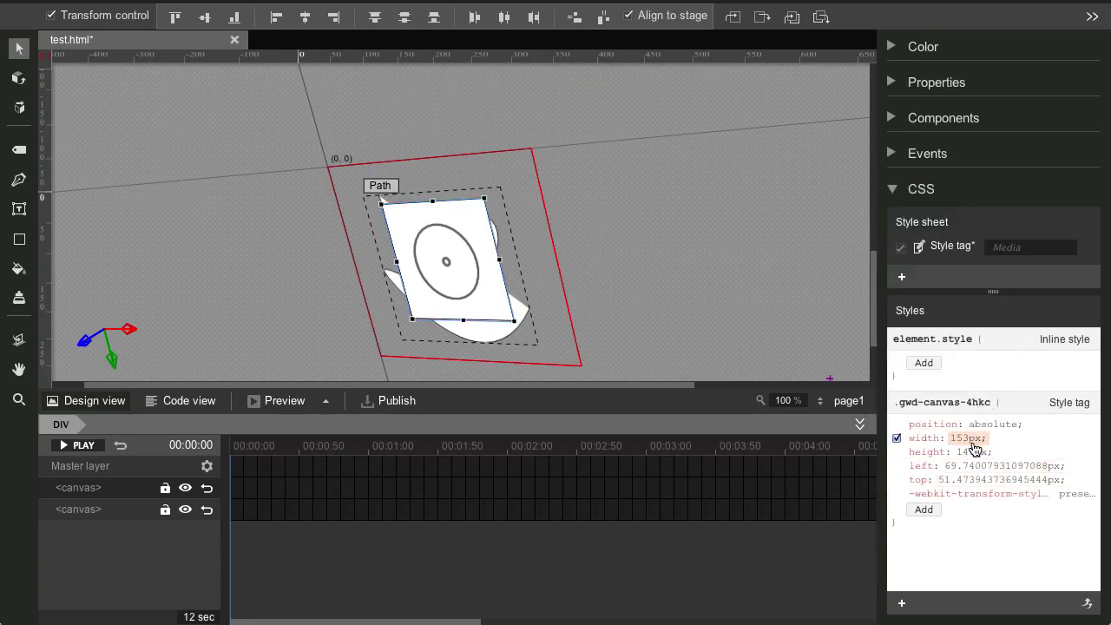
{"action": "left_click", "coordinate": [897, 439]}
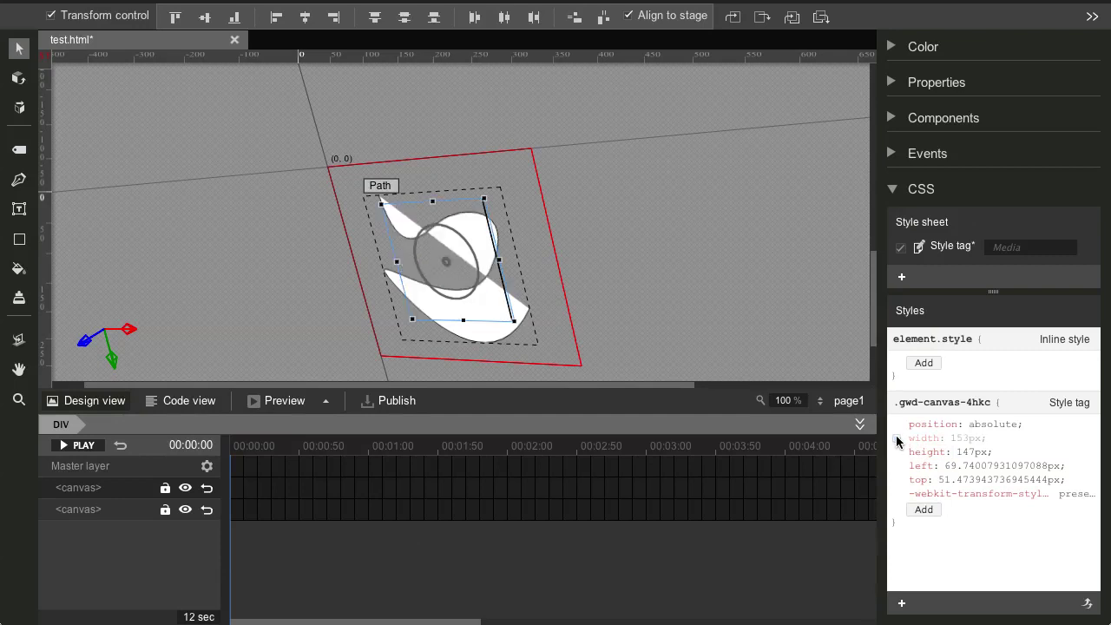
{"action": "left_click", "coordinate": [964, 438]}
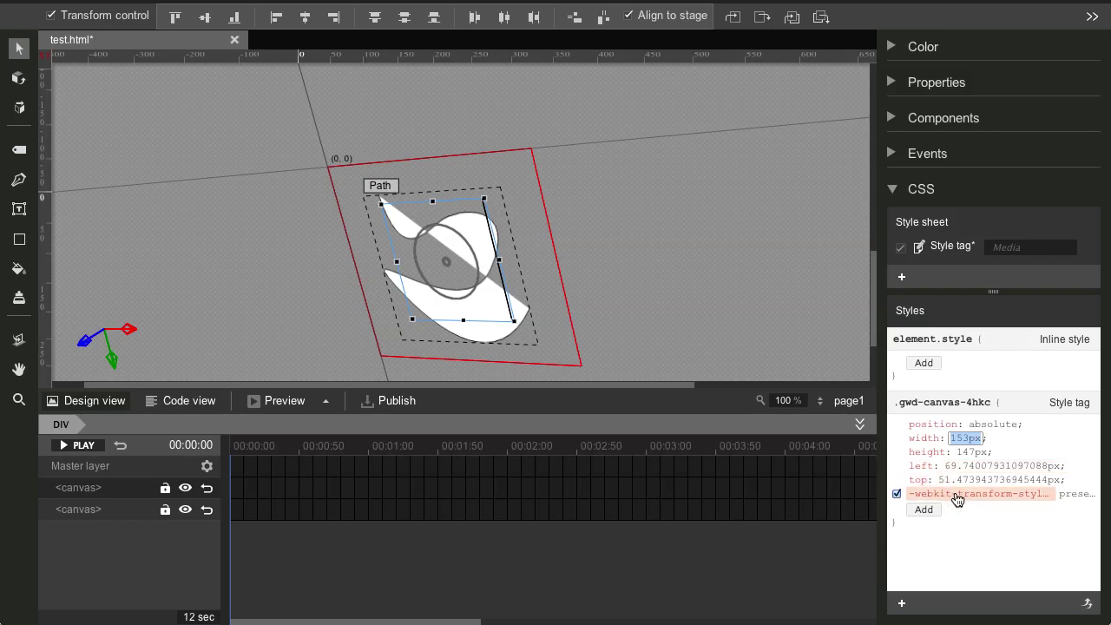
- Add an inline background-color: red style to the rectangle under element.style
{"action": "left_click", "coordinate": [925, 364]}
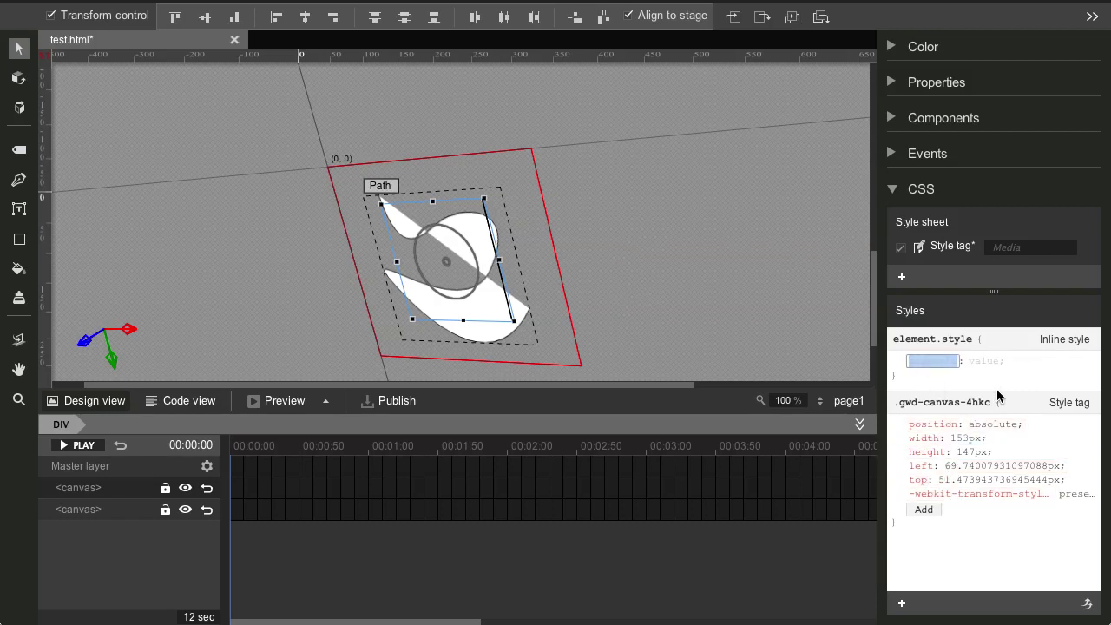
{"action": "type", "text": "backgrtoun"}
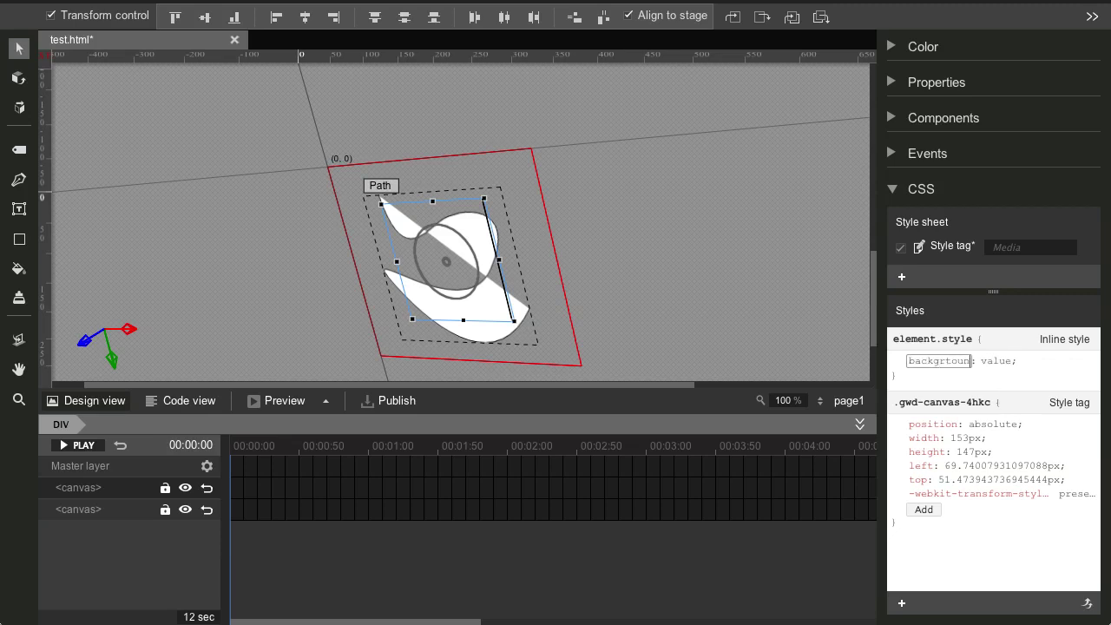
{"action": "key", "text": "BackSpace"}
{"action": "key", "text": "BackSpace"}
{"action": "key", "text": "BackSpace"}
{"action": "key", "text": "BackSpace"}
{"action": "key", "text": "Right"}
{"action": "type", "text": "-co"}
{"action": "key", "text": "Tab"}
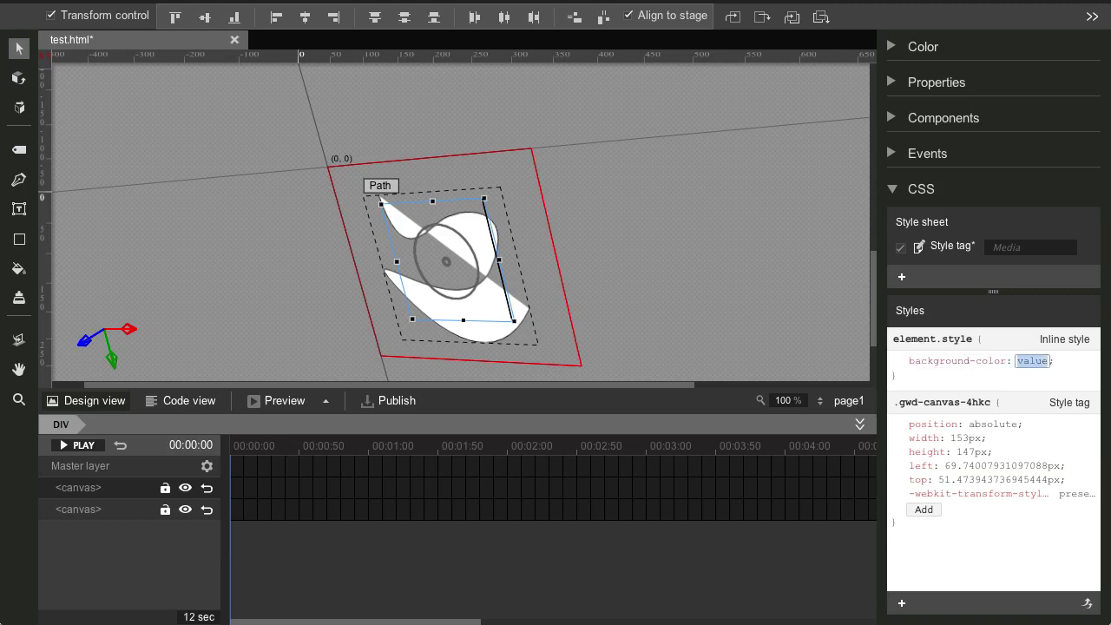
{"action": "type", "text": "red"}
{"action": "key", "text": "Return"}
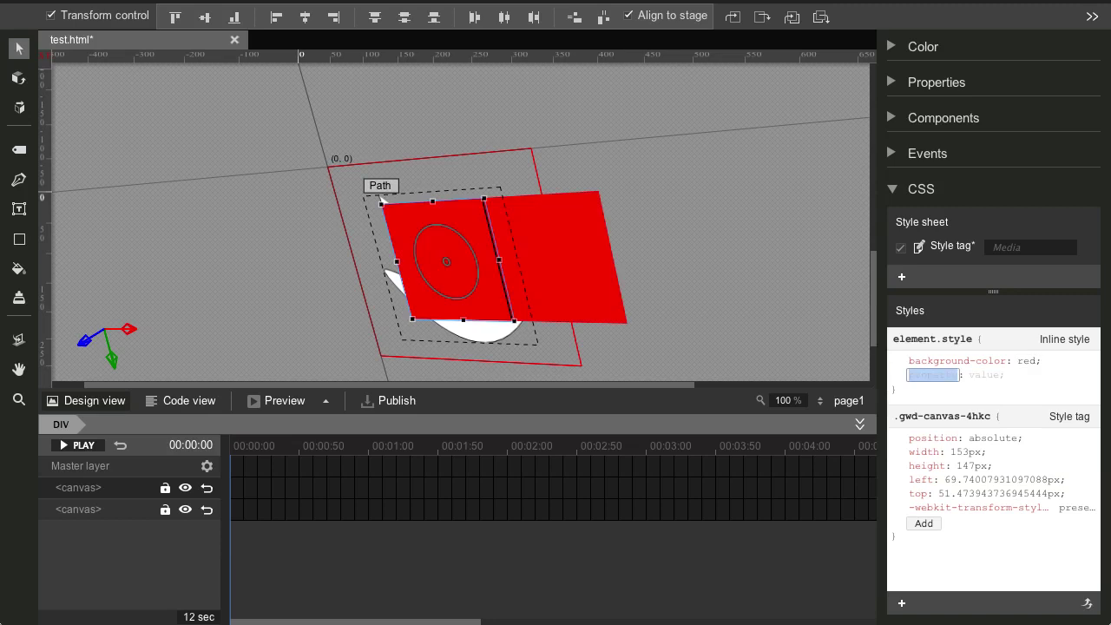
- Deselect the red shapes, then switch from the Tag tool to the Text tool
{"action": "left_click", "coordinate": [772, 293]}
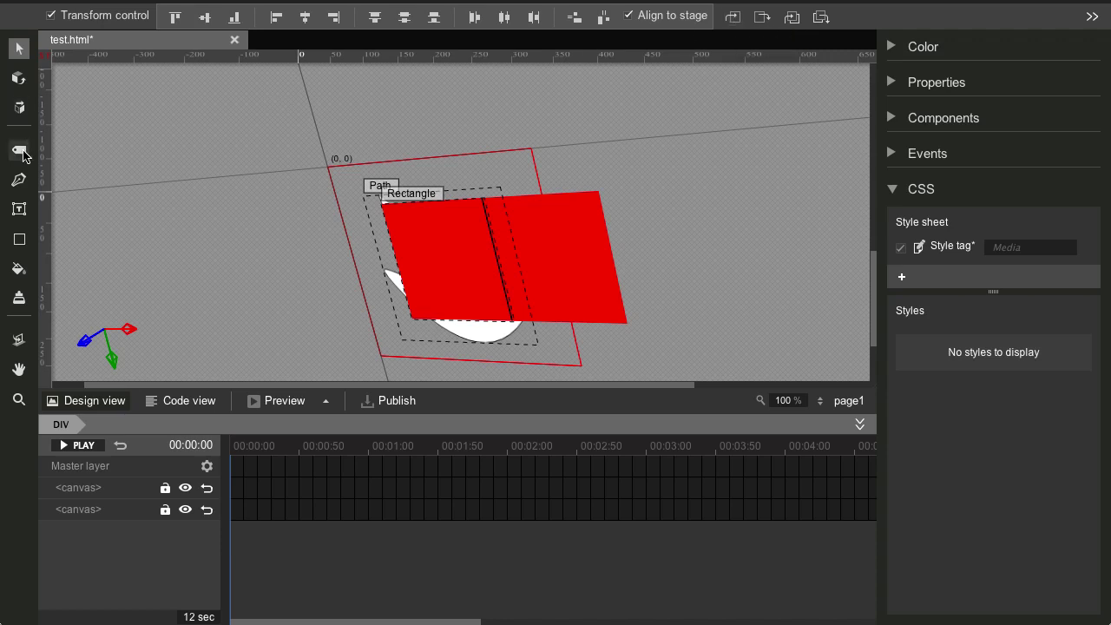
{"action": "left_click", "coordinate": [19, 151]}
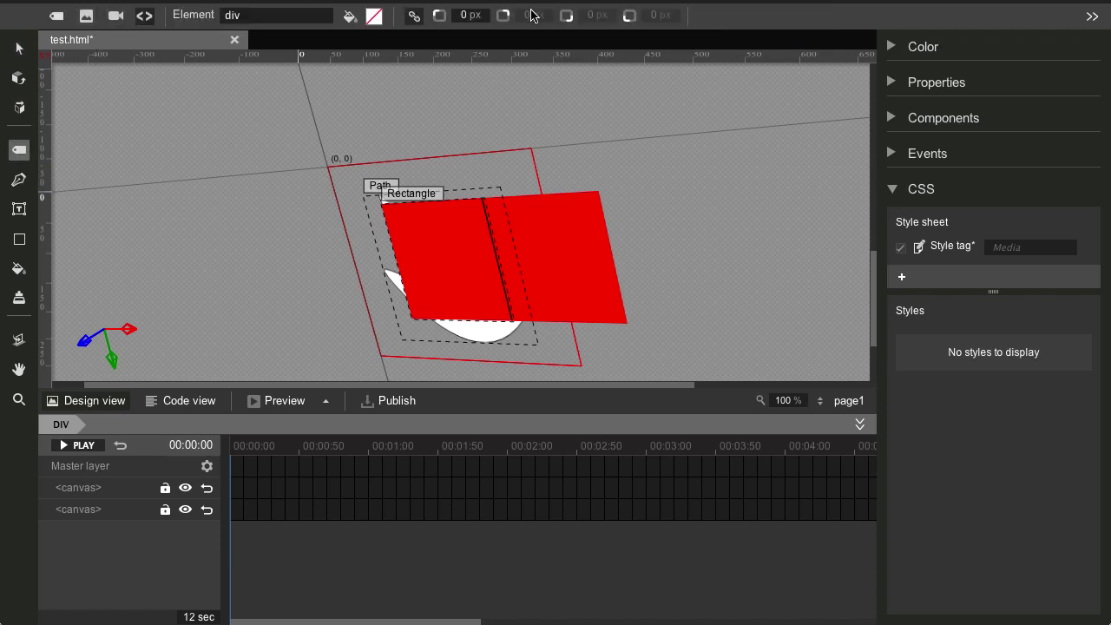
{"action": "left_click", "coordinate": [24, 212]}
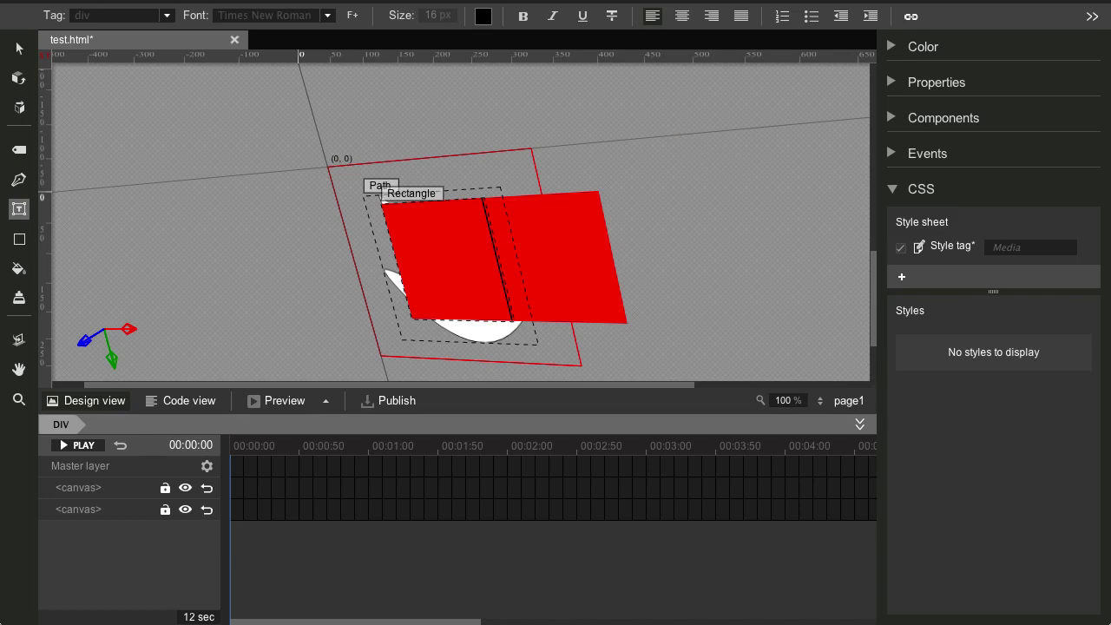
- Start a new file, previewing Expandable and Interstitial before returning to the 300 x 250 Banner
{"action": "left_click", "coordinate": [59, 1]}
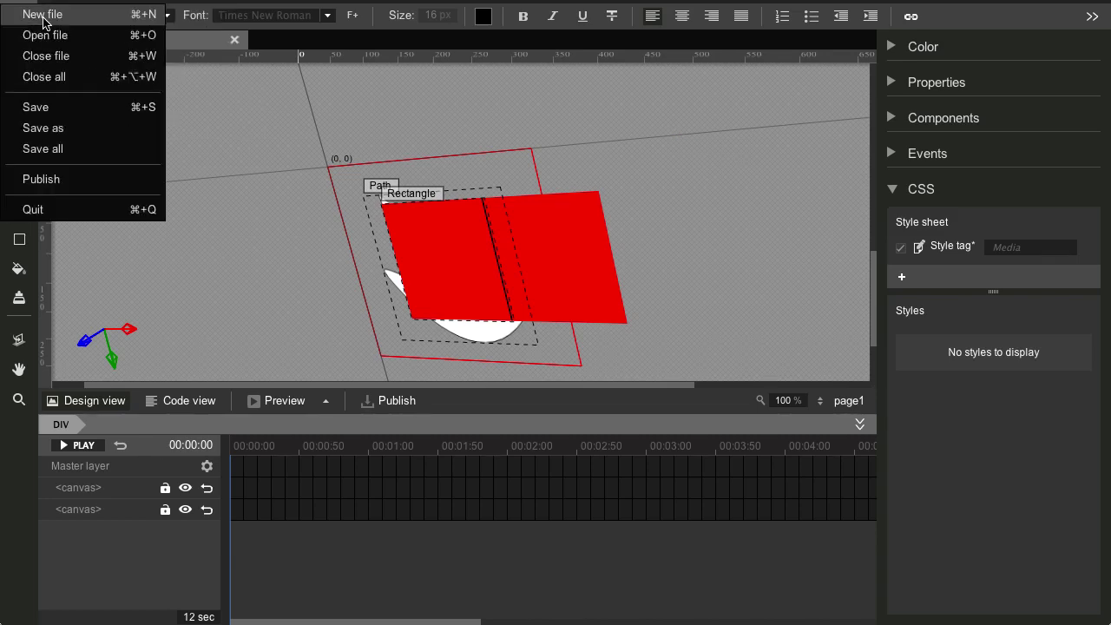
{"action": "left_click", "coordinate": [35, 12]}
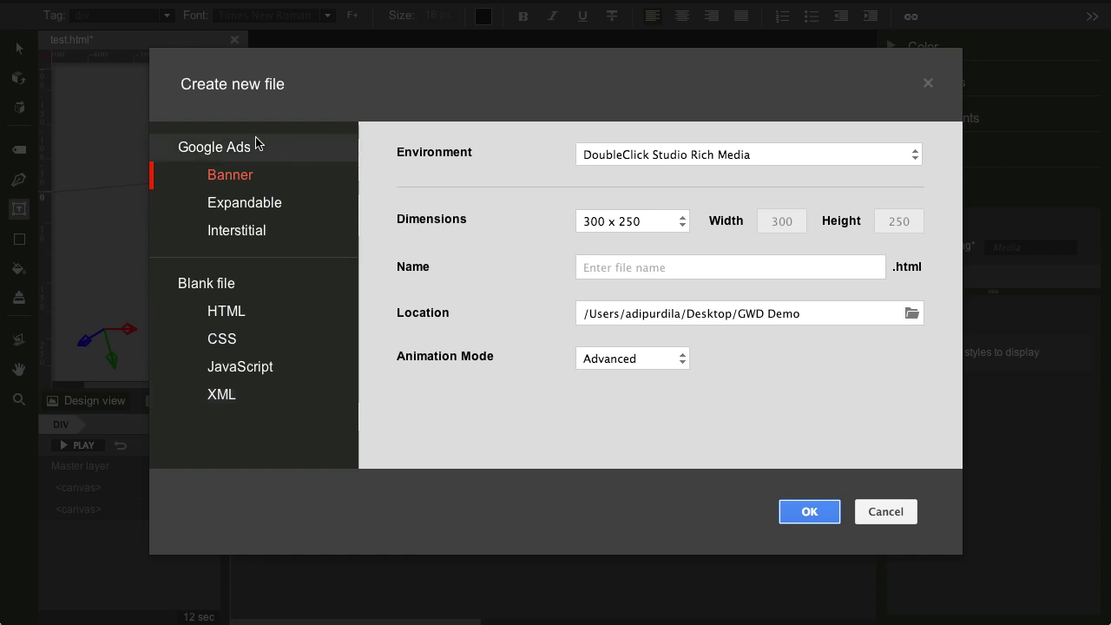
{"action": "left_click", "coordinate": [255, 203]}
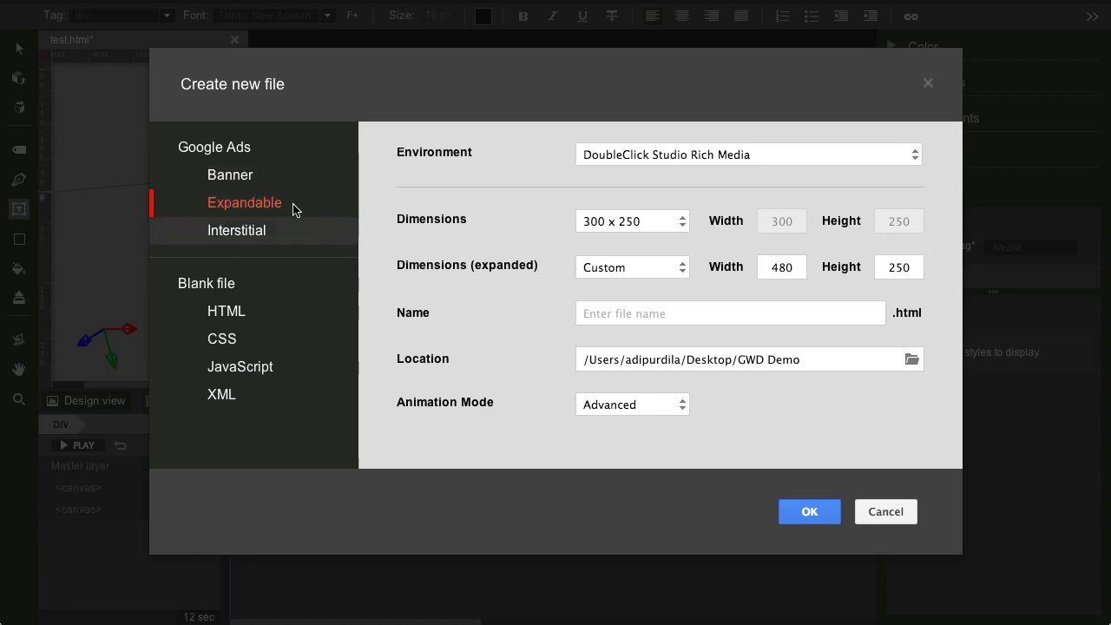
{"action": "left_click", "coordinate": [249, 236]}
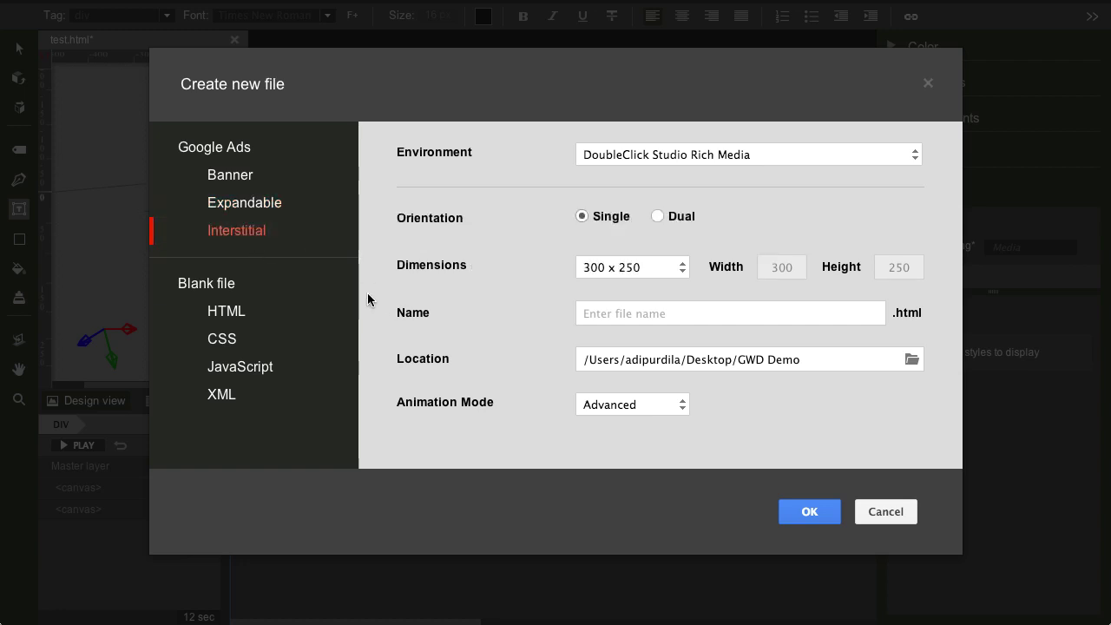
{"action": "left_click", "coordinate": [266, 177]}
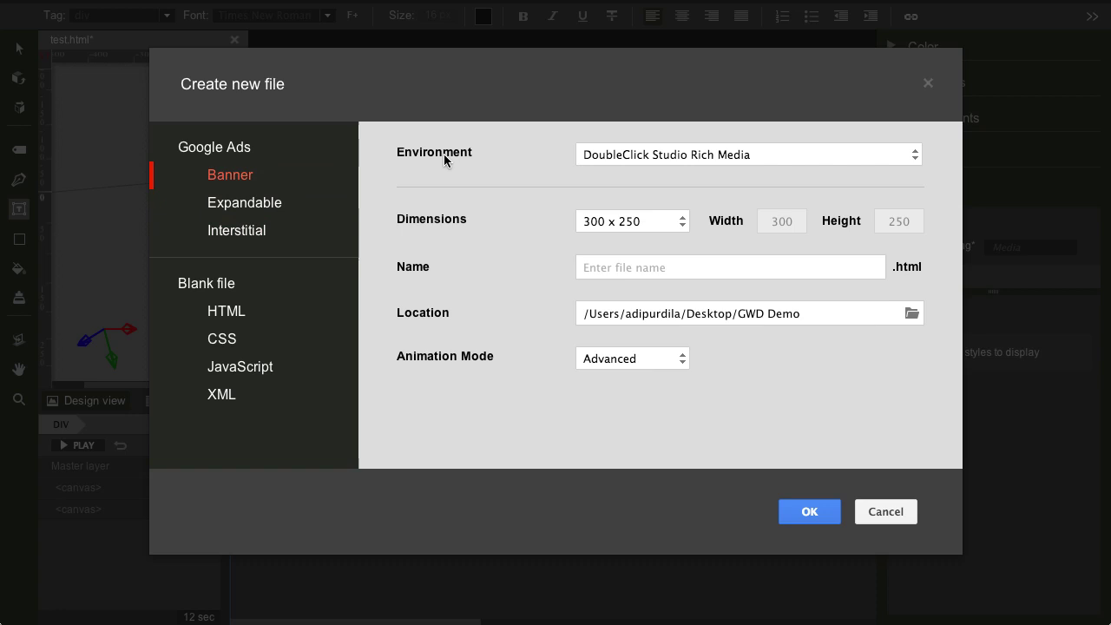
{"action": "left_click", "coordinate": [616, 158]}
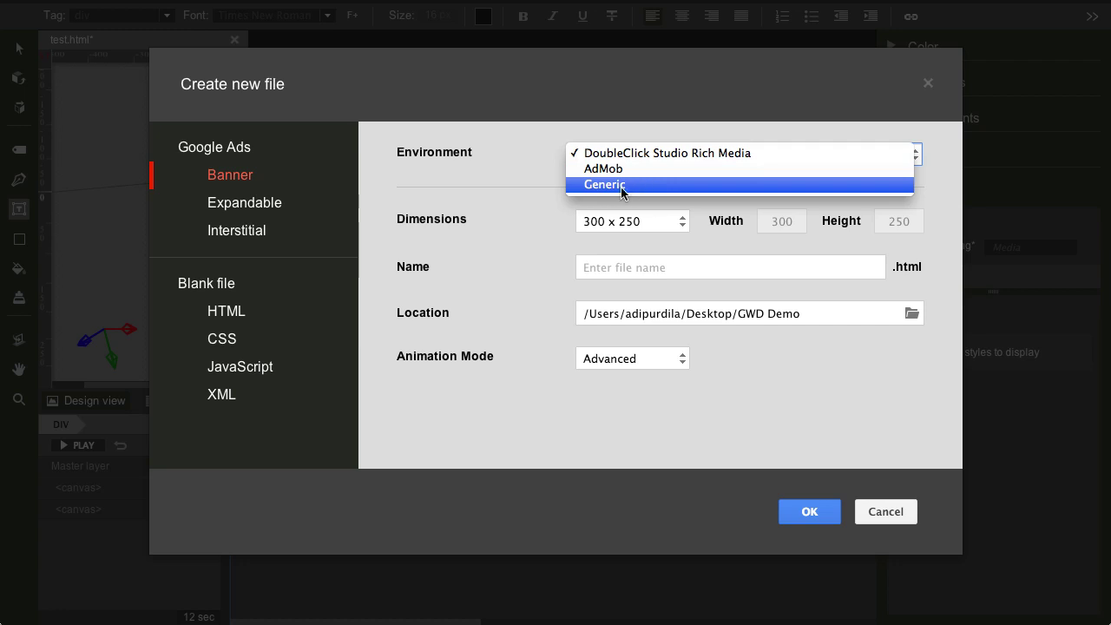
{"action": "left_click", "coordinate": [534, 175]}
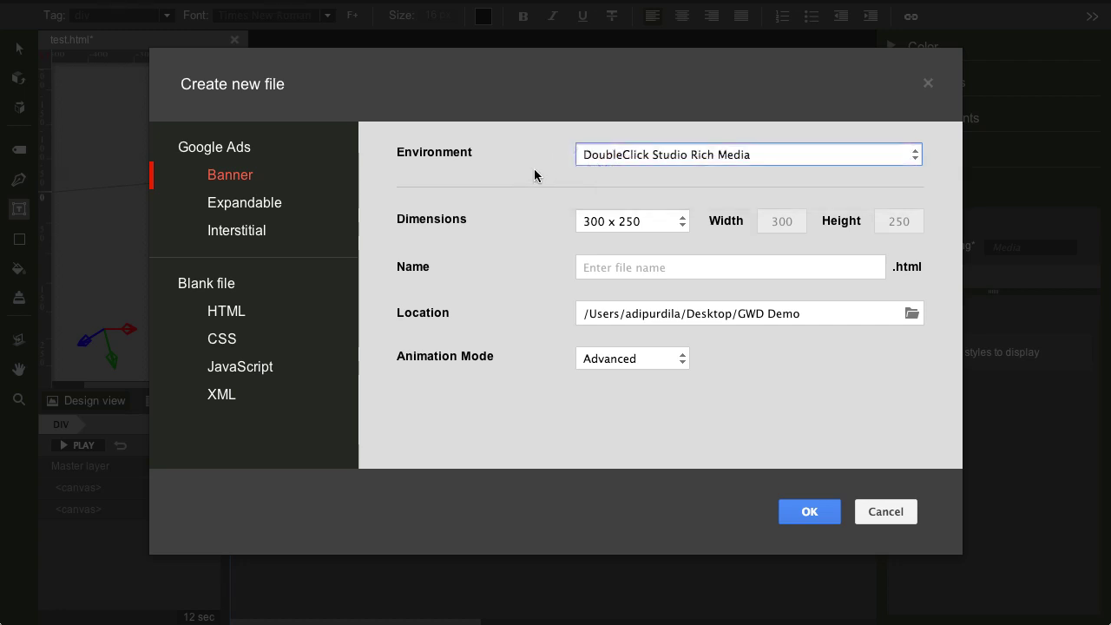
{"action": "left_click", "coordinate": [645, 150]}
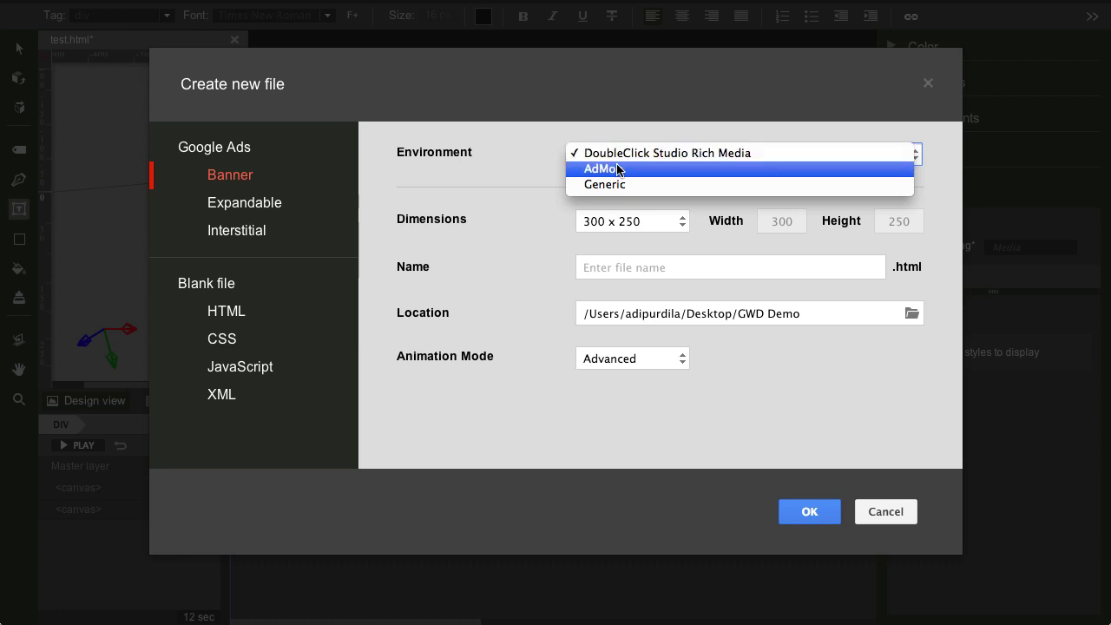
{"action": "left_click", "coordinate": [461, 192]}
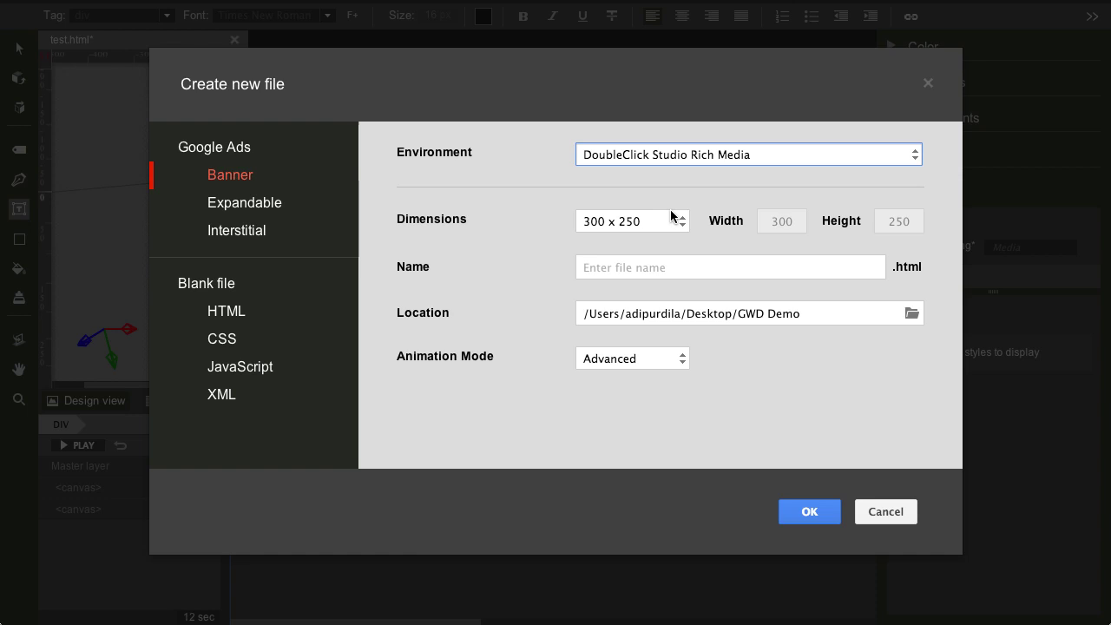